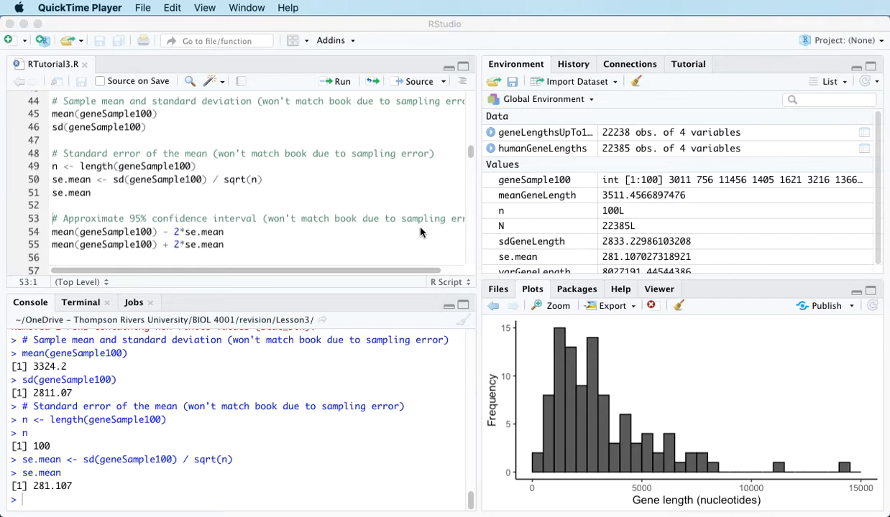
Run mean(geneSample100) from line 45 of the script and highlight the resulting sample mean in the console.
{"action": "left_click", "coordinate": [55, 118]}
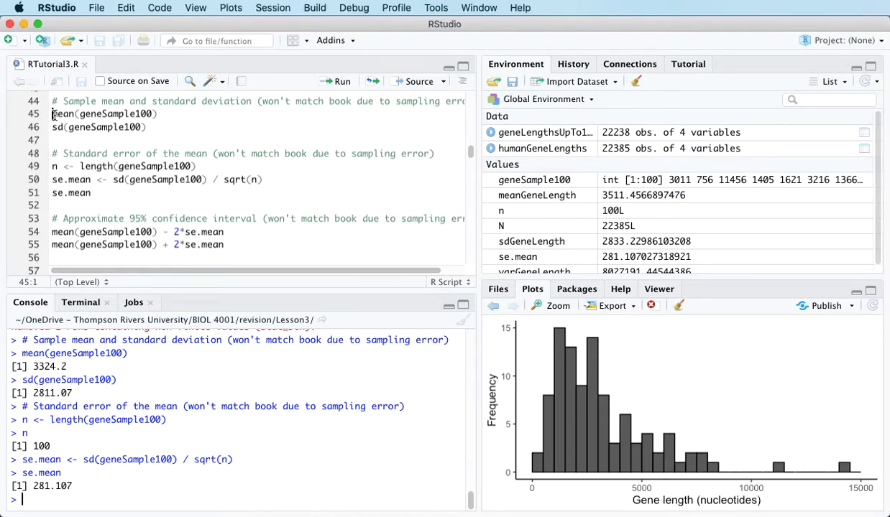
{"action": "left_click", "coordinate": [340, 84]}
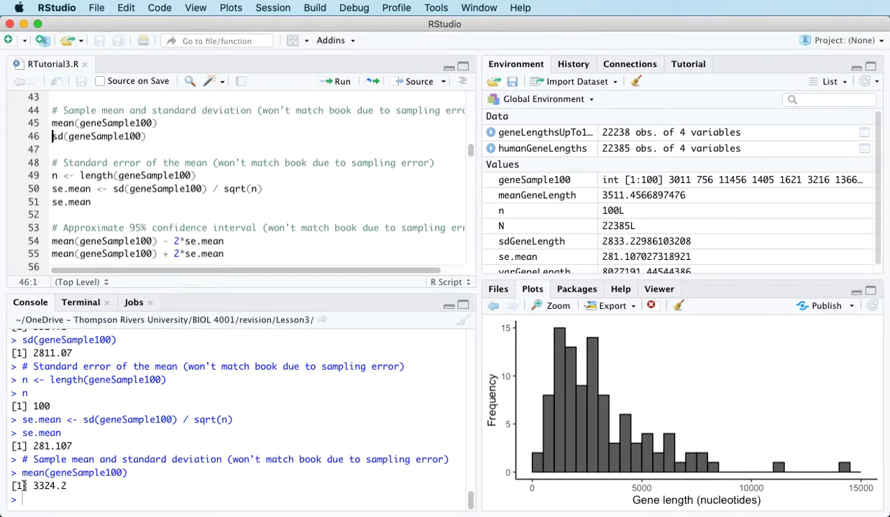
{"action": "left_click_drag", "start_coordinate": [33, 486], "coordinate": [72, 486]}
{"action": "scroll", "coordinate": [133, 460], "scroll_direction": "up", "scroll_amount": 1}
{"action": "scroll", "coordinate": [138, 459], "scroll_direction": "down", "scroll_amount": 1}
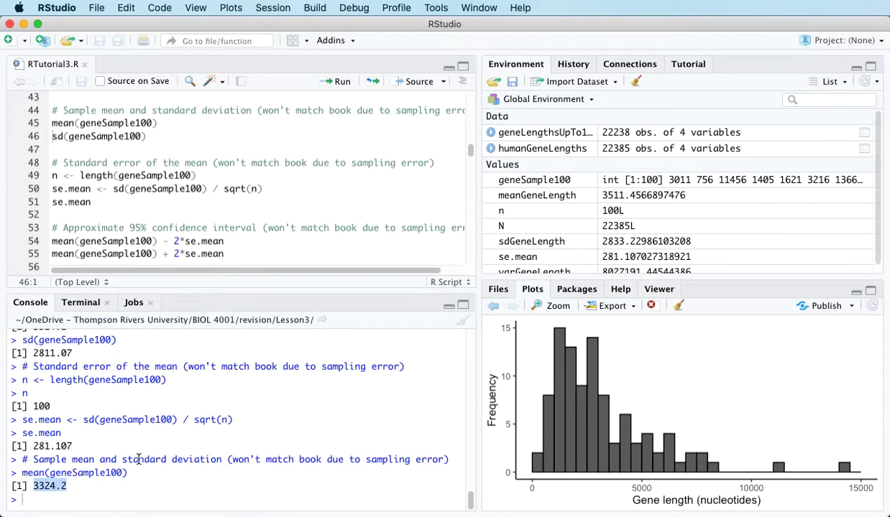
{"action": "left_click", "coordinate": [108, 498]}
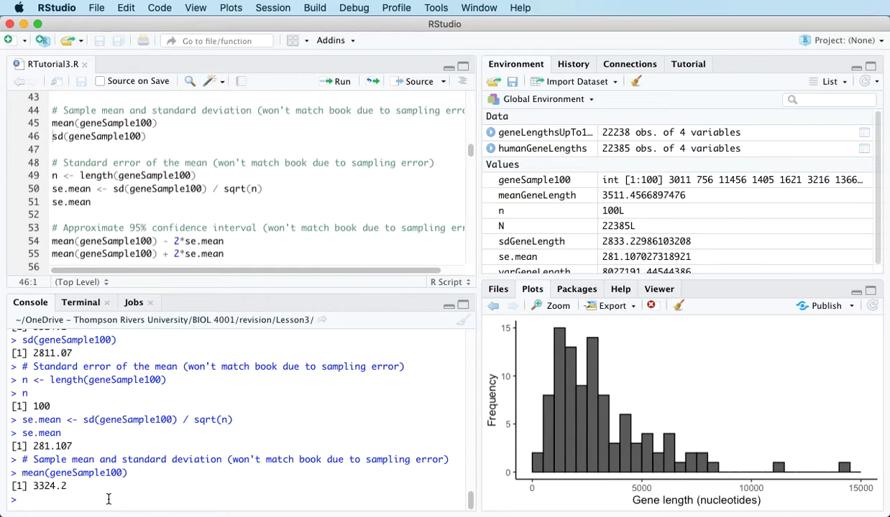
{"action": "left_click_drag", "start_coordinate": [33, 487], "coordinate": [97, 494]}
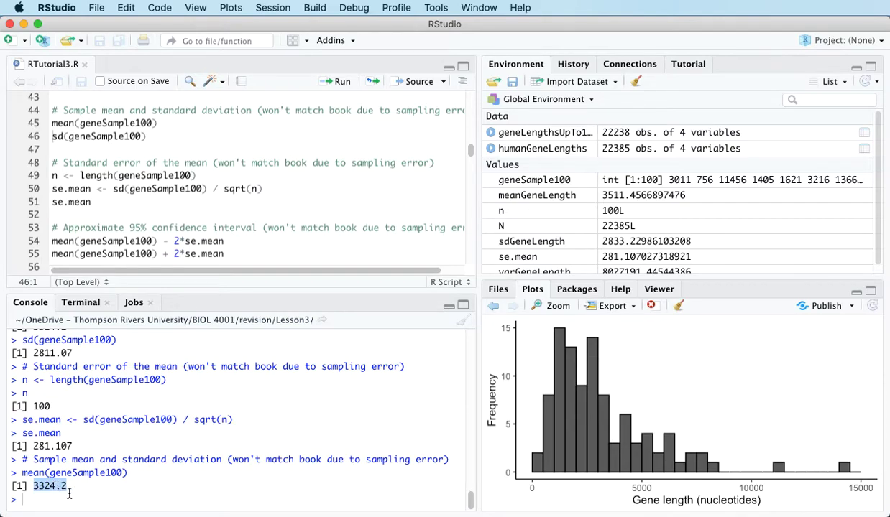
{"action": "left_click", "coordinate": [141, 497]}
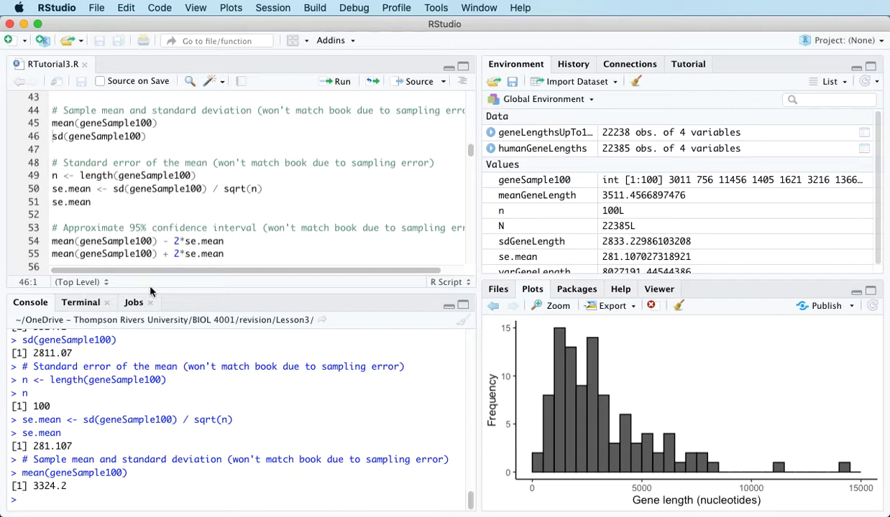
Run the se.mean line of the script and highlight the resulting standard error in the console.
{"action": "left_click", "coordinate": [53, 188]}
{"action": "left_click", "coordinate": [52, 202]}
{"action": "left_click", "coordinate": [332, 84]}
{"action": "left_click", "coordinate": [34, 486]}
{"action": "left_click_drag", "start_coordinate": [34, 486], "coordinate": [79, 487]}
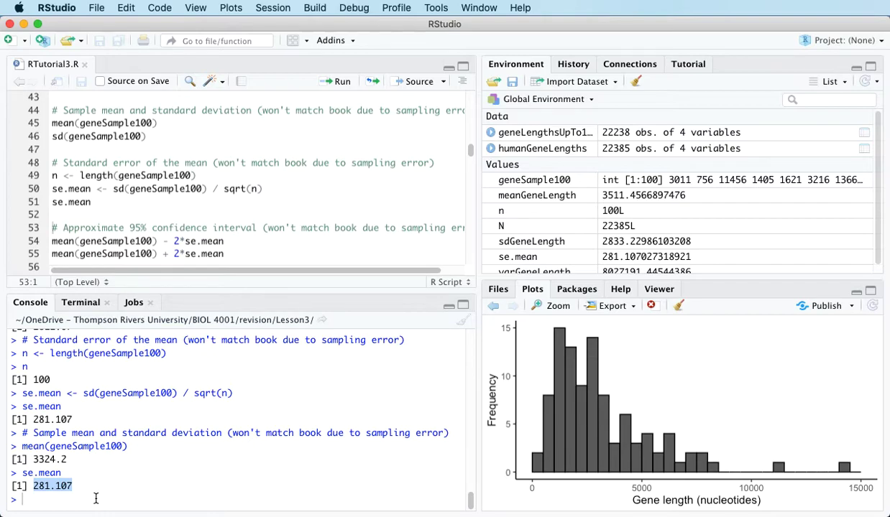
{"action": "left_click", "coordinate": [113, 493]}
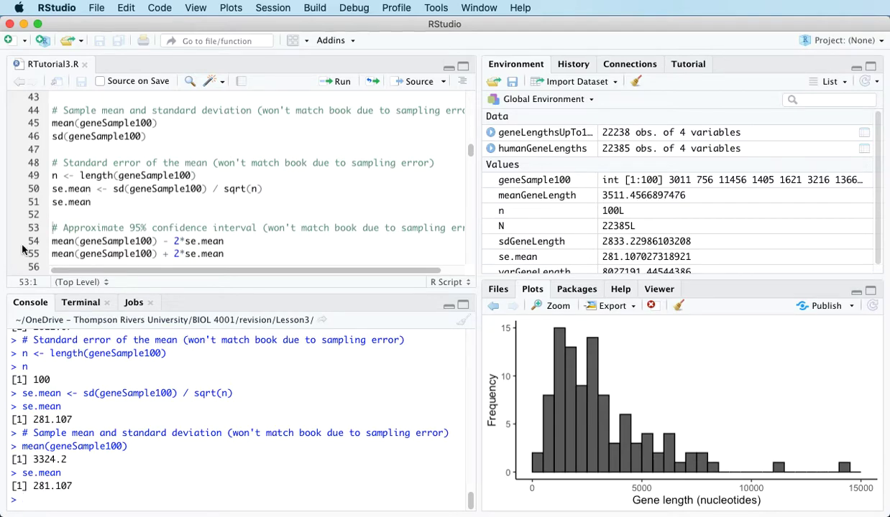
Run both approximate 95% confidence interval lines, mean(geneSample100) minus and plus 2*se.mean.
{"action": "left_click", "coordinate": [51, 242]}
{"action": "left_click_drag", "start_coordinate": [51, 242], "coordinate": [237, 242]}
{"action": "left_click", "coordinate": [331, 82]}
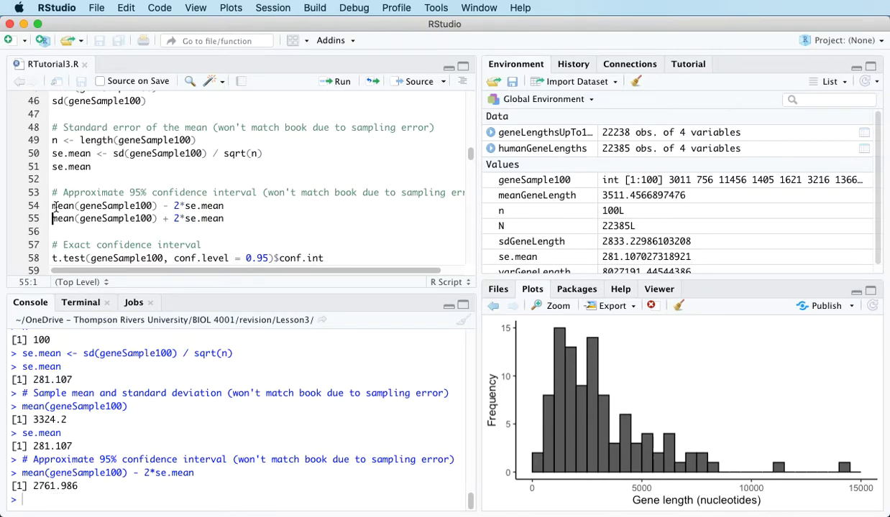
{"action": "left_click", "coordinate": [338, 82]}
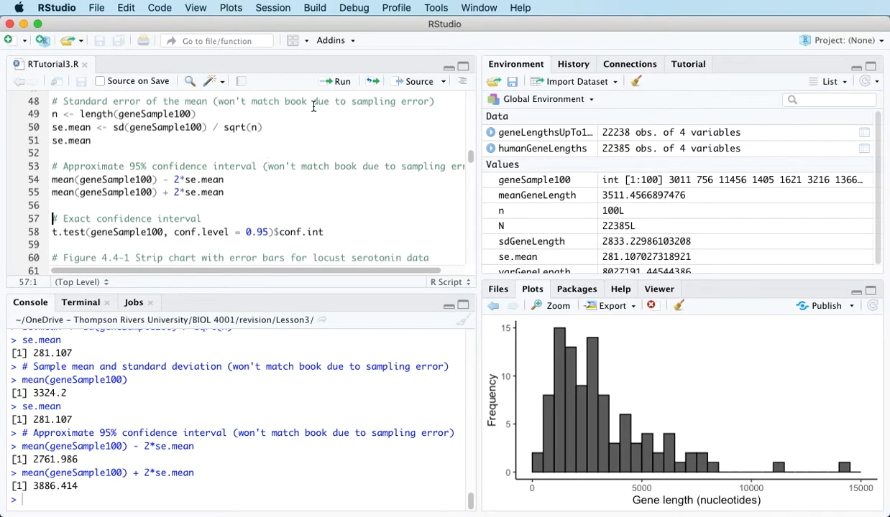
Examine the sample mean alongside the lower and upper approximate 95% confidence limits in the console output.
{"action": "double_click", "coordinate": [165, 192]}
{"action": "left_click_drag", "start_coordinate": [36, 394], "coordinate": [71, 393]}
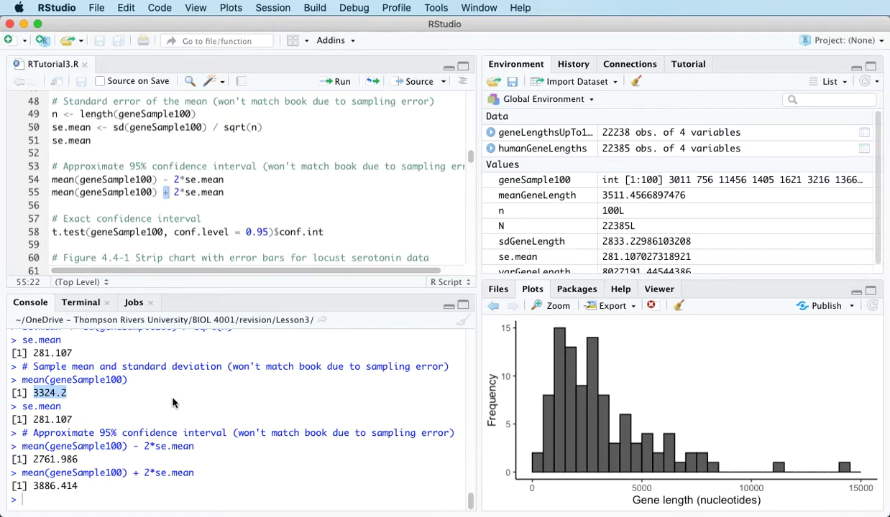
{"action": "left_click_drag", "start_coordinate": [33, 459], "coordinate": [75, 459]}
{"action": "left_click_drag", "start_coordinate": [34, 487], "coordinate": [76, 486]}
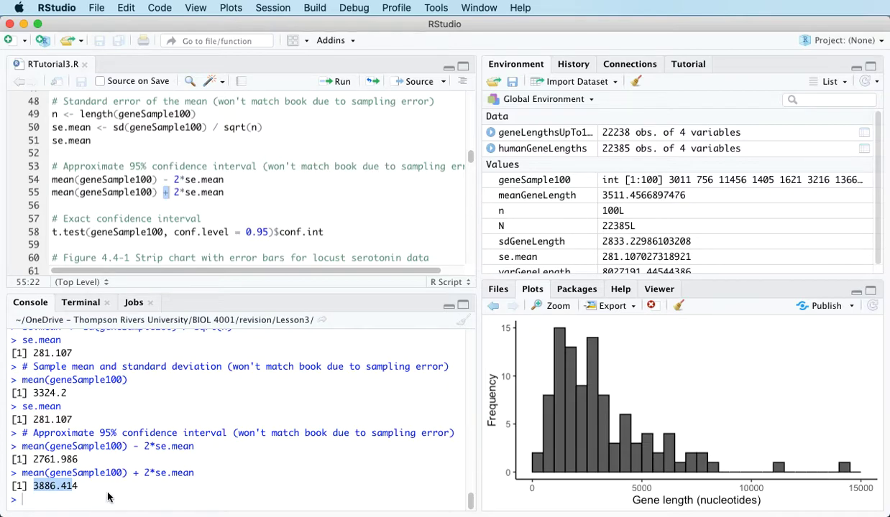
{"action": "left_click", "coordinate": [34, 394]}
{"action": "left_click_drag", "start_coordinate": [33, 393], "coordinate": [69, 393]}
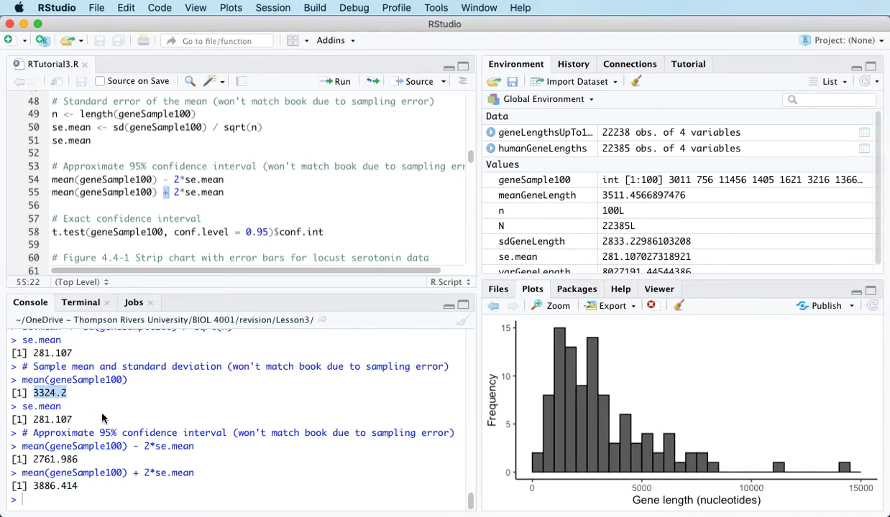
{"action": "left_click_drag", "start_coordinate": [33, 459], "coordinate": [79, 460]}
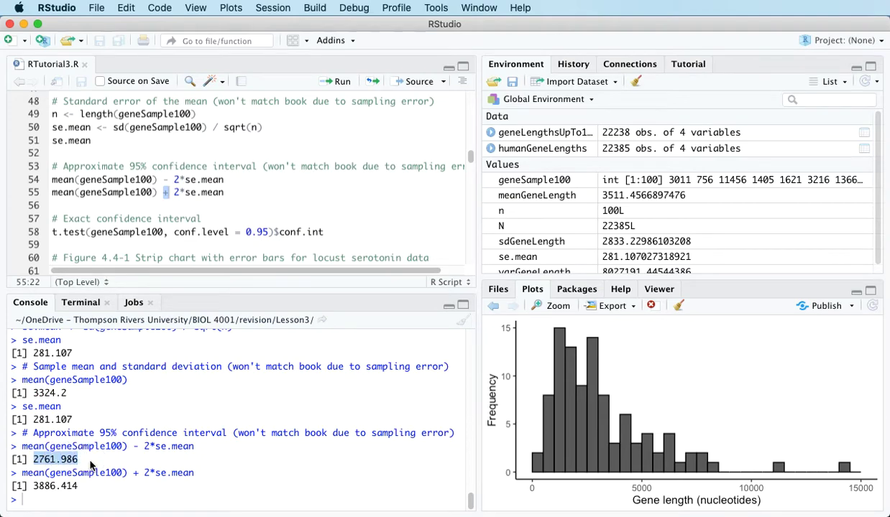
{"action": "left_click", "coordinate": [36, 487]}
{"action": "left_click_drag", "start_coordinate": [35, 487], "coordinate": [79, 487]}
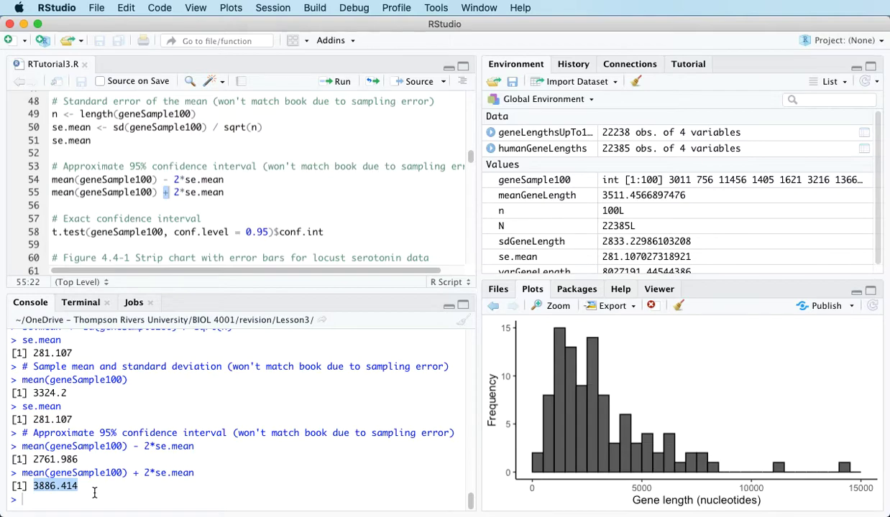
{"action": "left_click", "coordinate": [91, 498]}
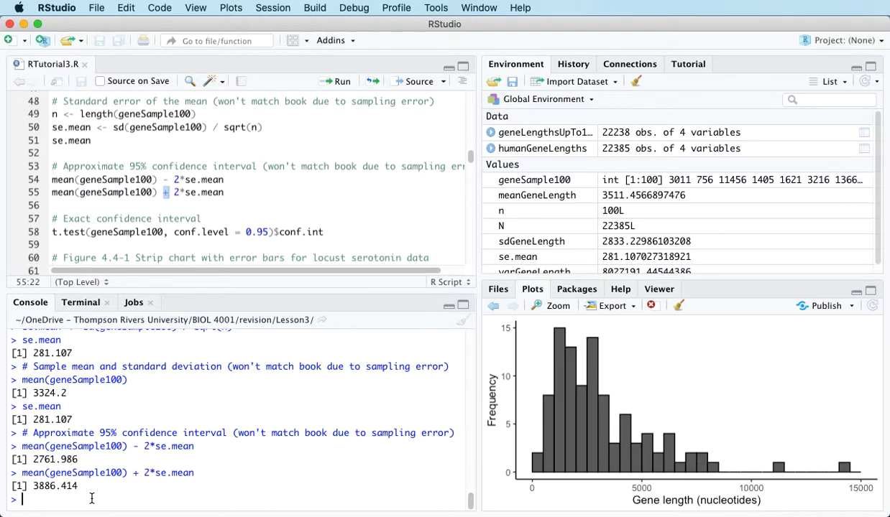
Rerun the geneSample100 sampling code on line 34 to draw a new random sample of 100 genes without replacement.
{"action": "left_click", "coordinate": [193, 218]}
{"action": "scroll", "coordinate": [194, 212], "scroll_direction": "up", "scroll_amount": 3}
{"action": "scroll", "coordinate": [197, 211], "scroll_direction": "up", "scroll_amount": 5}
{"action": "left_click", "coordinate": [51, 148]}
{"action": "left_click", "coordinate": [340, 82]}
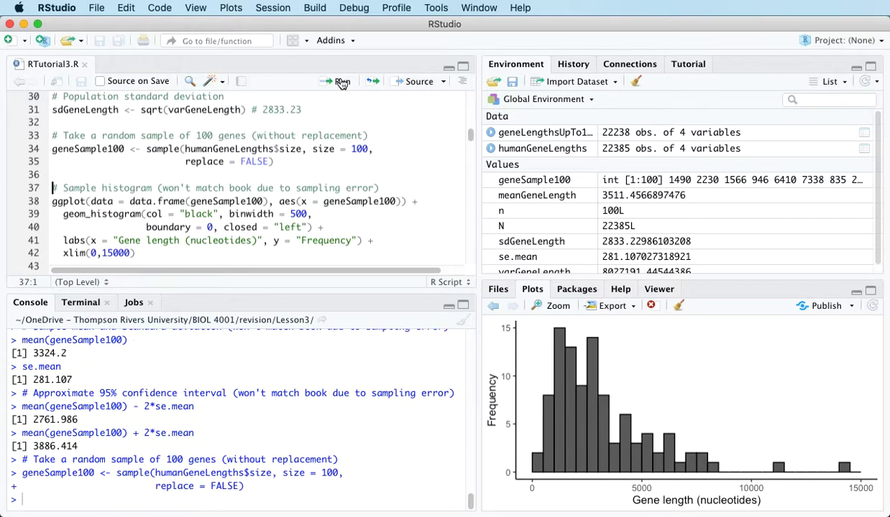
Redraw the sample histogram for the new geneSample100 and compute its mean, highlighting the mean in the console.
{"action": "key", "text": "Down"}
{"action": "left_click", "coordinate": [340, 81]}
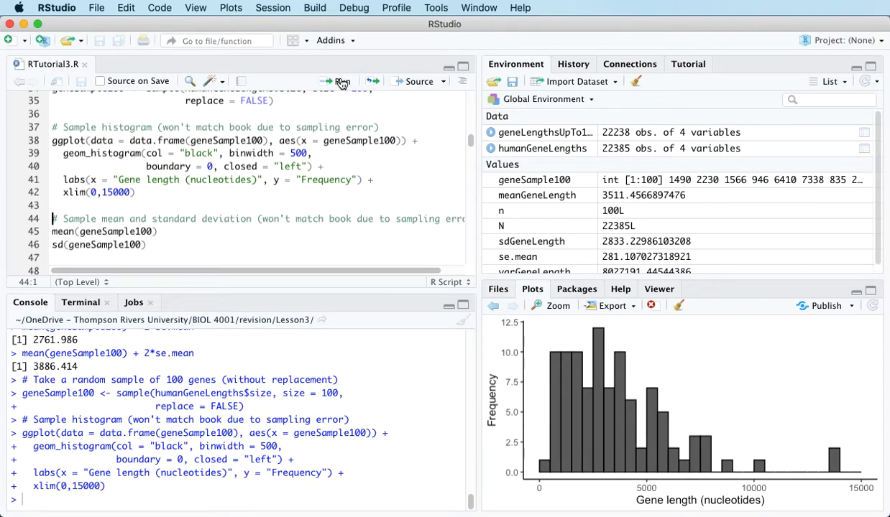
{"action": "left_click", "coordinate": [340, 82]}
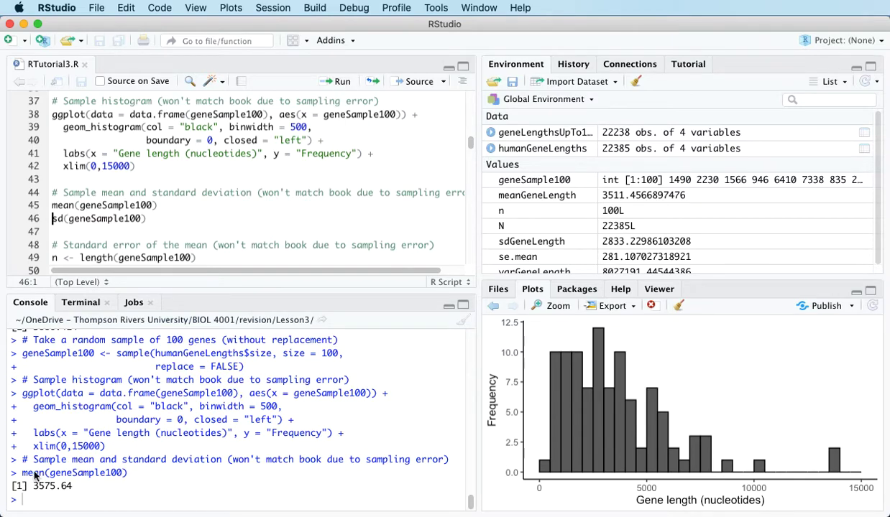
{"action": "left_click_drag", "start_coordinate": [33, 487], "coordinate": [73, 486]}
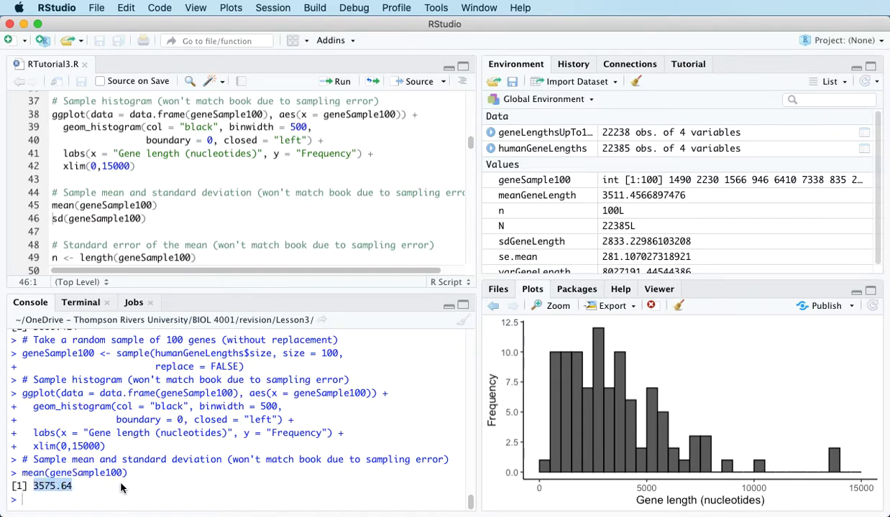
{"action": "left_click", "coordinate": [54, 217]}
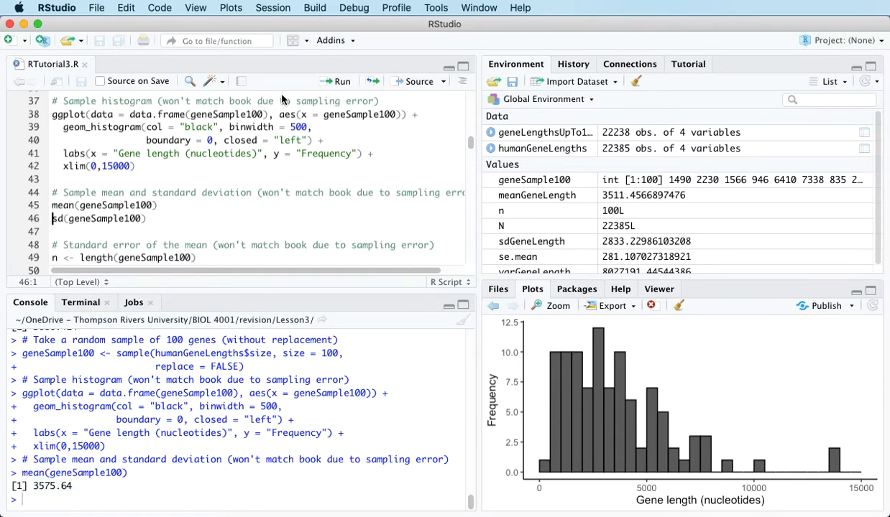
Run the script lines for the new sample's standard deviation and its standard error of the mean, through se.mean.
{"action": "left_click", "coordinate": [341, 82]}
{"action": "left_click", "coordinate": [341, 82]}
{"action": "left_click", "coordinate": [341, 82]}
{"action": "left_click", "coordinate": [342, 83]}
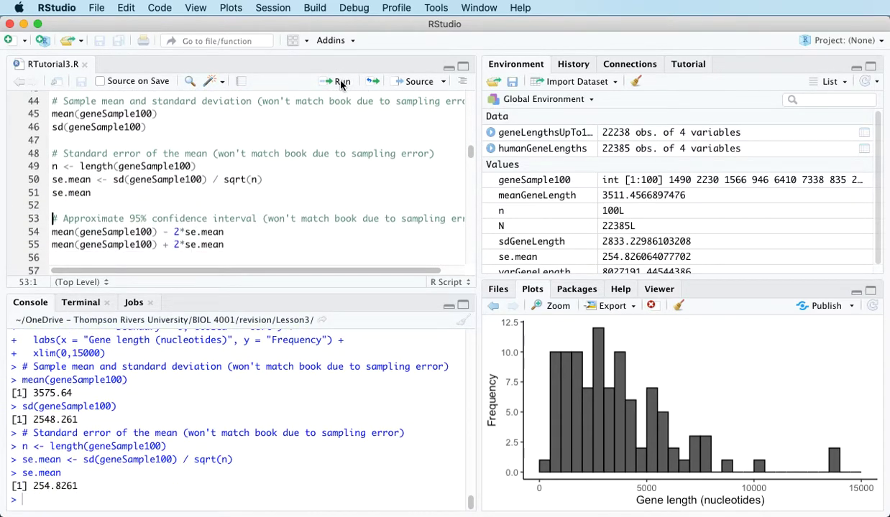
Compute the new sample's lower and upper approximate 95% confidence limits and highlight each in the console.
{"action": "left_click", "coordinate": [341, 82]}
{"action": "left_click", "coordinate": [342, 82]}
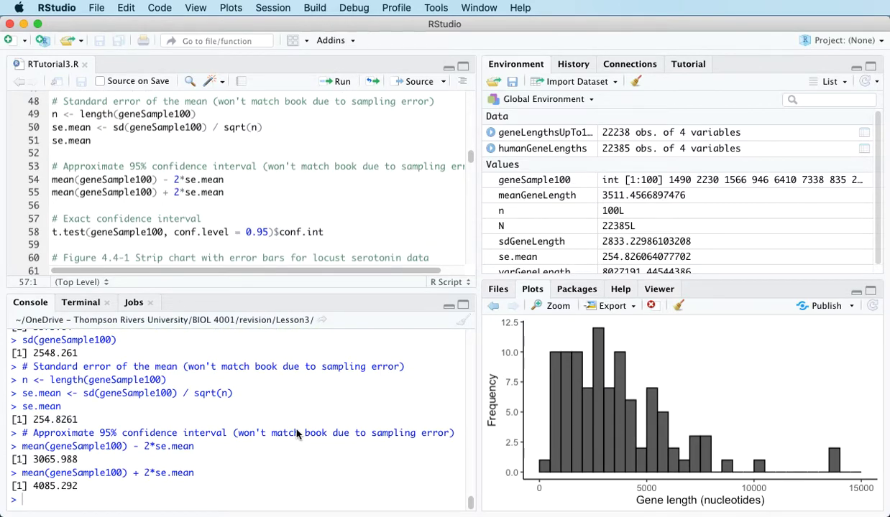
{"action": "left_click_drag", "start_coordinate": [34, 459], "coordinate": [82, 462]}
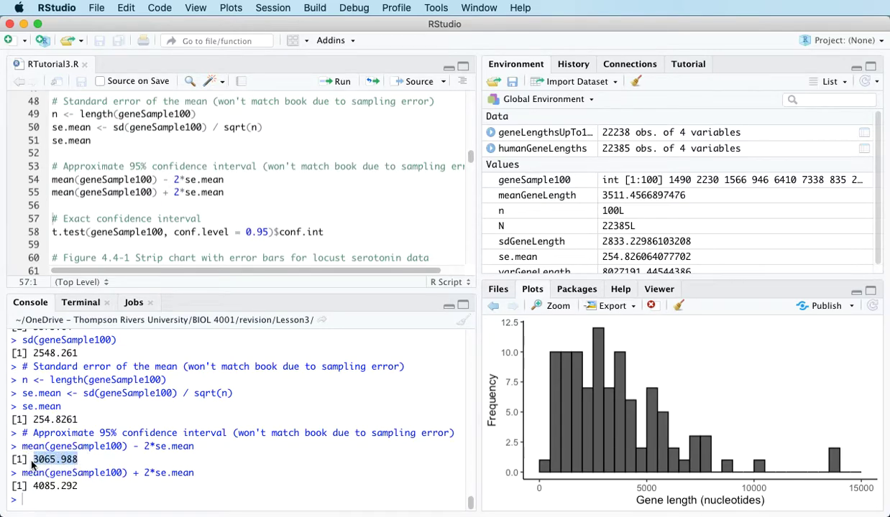
{"action": "left_click_drag", "start_coordinate": [34, 486], "coordinate": [99, 496]}
{"action": "left_click", "coordinate": [113, 495]}
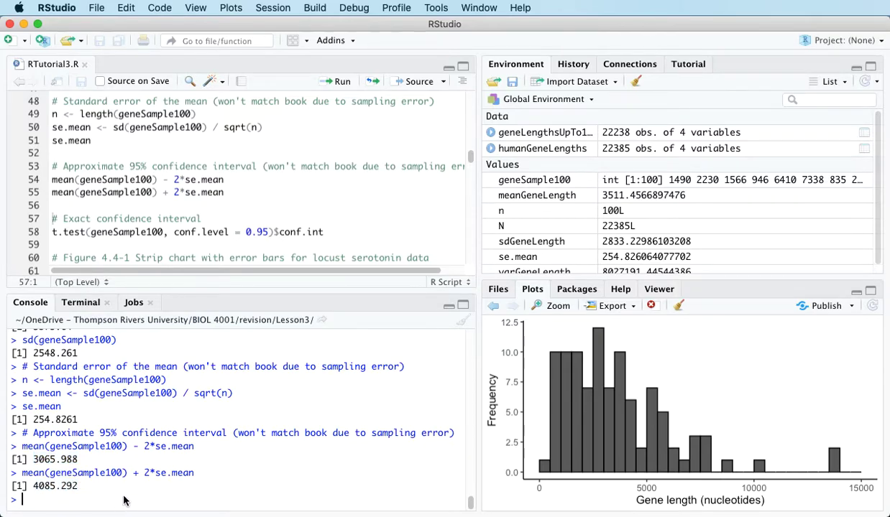
Draw another random sample of 100 genes into geneSample100 by rerunning the sampling code on line 34.
{"action": "scroll", "coordinate": [186, 156], "scroll_direction": "up", "scroll_amount": 5}
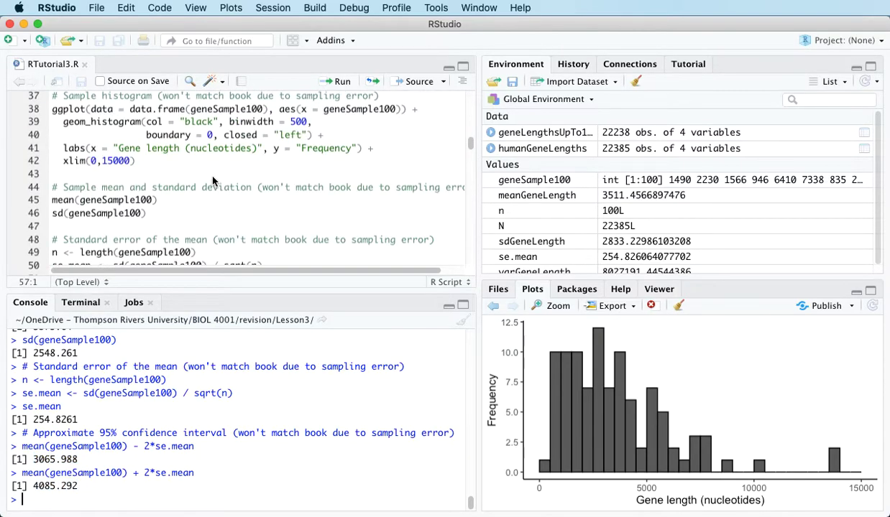
{"action": "scroll", "coordinate": [185, 156], "scroll_direction": "up", "scroll_amount": 3}
{"action": "left_click", "coordinate": [85, 149]}
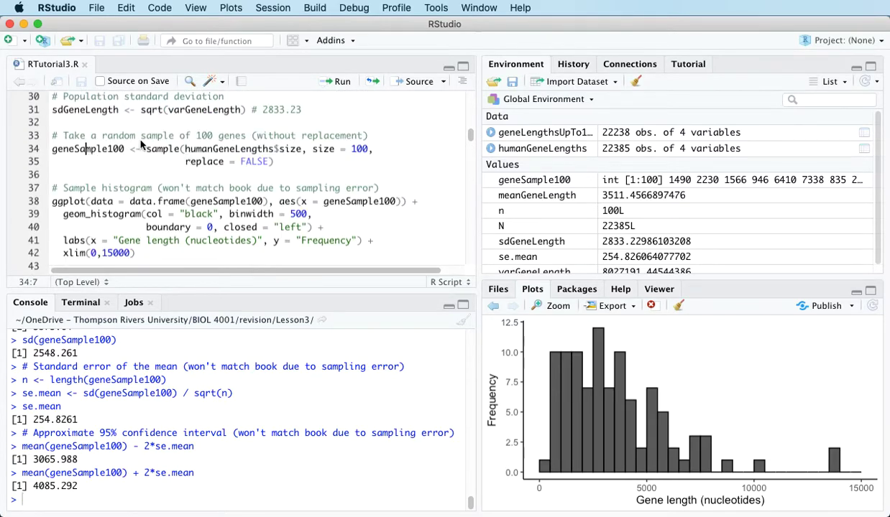
{"action": "left_click", "coordinate": [341, 83]}
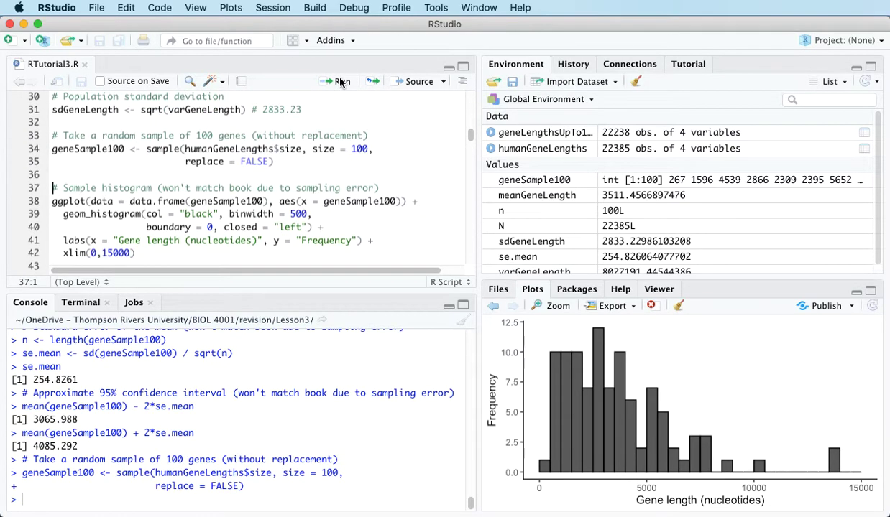
Rerun the script from the sample histogram on line 37 through the approximate 95% confidence interval on line 55.
{"action": "left_click", "coordinate": [341, 82]}
{"action": "left_click", "coordinate": [341, 83]}
{"action": "left_click", "coordinate": [340, 83]}
{"action": "left_click", "coordinate": [341, 83]}
{"action": "left_click", "coordinate": [340, 82]}
{"action": "left_click", "coordinate": [340, 83]}
{"action": "left_click", "coordinate": [340, 82]}
{"action": "left_click", "coordinate": [340, 82]}
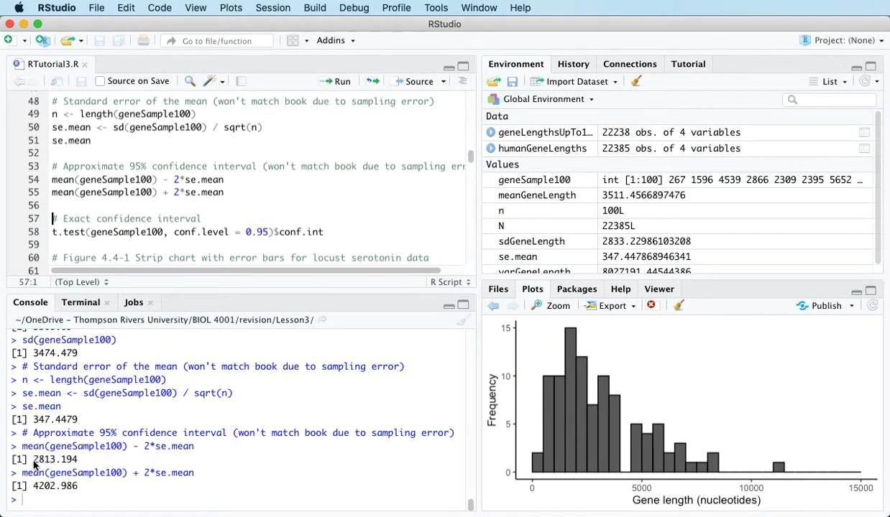
Compare the latest lower and upper confidence limits in the console with the population mean noted on line 22.
{"action": "left_click_drag", "start_coordinate": [33, 459], "coordinate": [91, 461]}
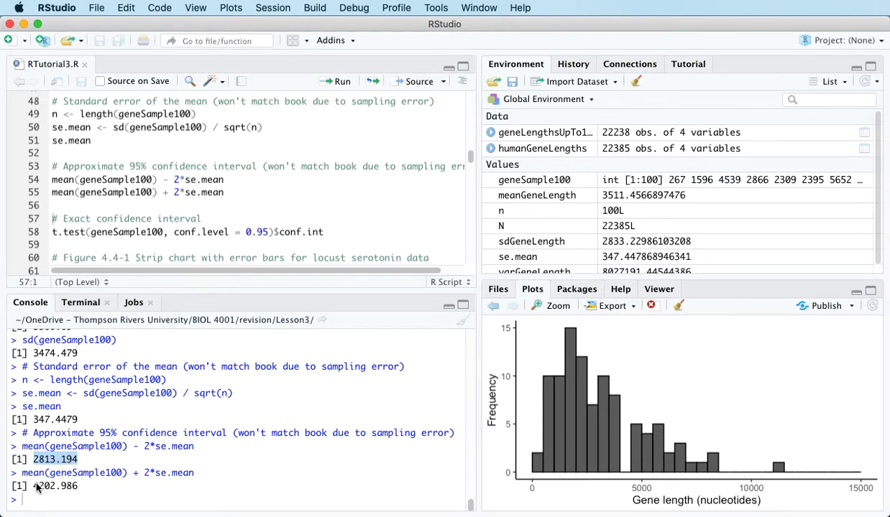
{"action": "left_click_drag", "start_coordinate": [34, 487], "coordinate": [107, 492]}
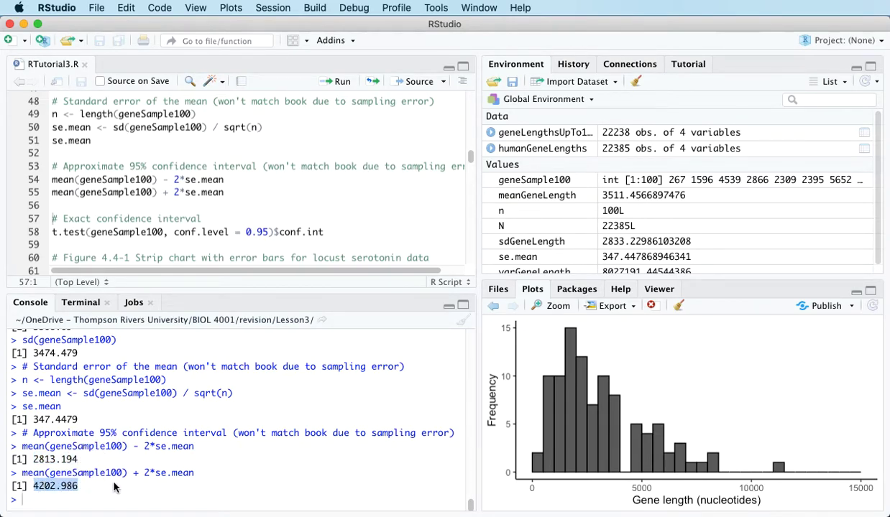
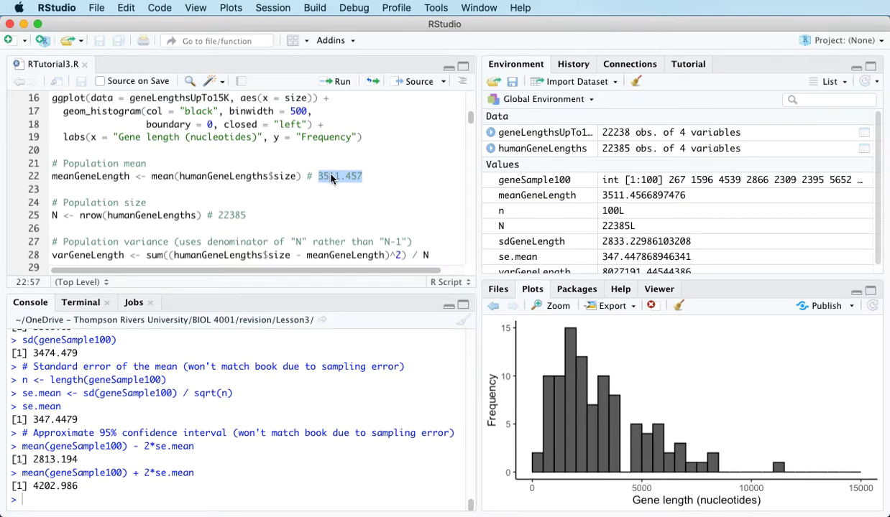
{"action": "left_click", "coordinate": [321, 177]}
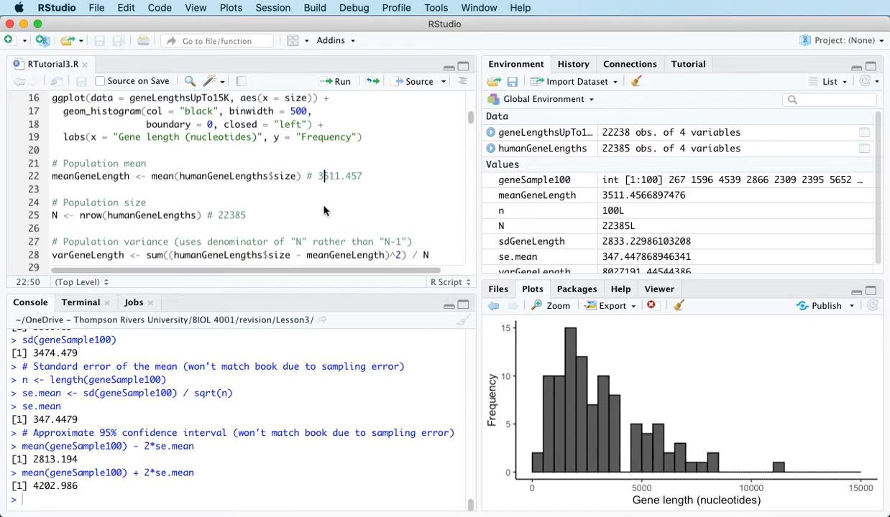
{"action": "left_click", "coordinate": [55, 464]}
{"action": "double_click", "coordinate": [55, 463]}
{"action": "left_click_drag", "start_coordinate": [39, 486], "coordinate": [110, 493]}
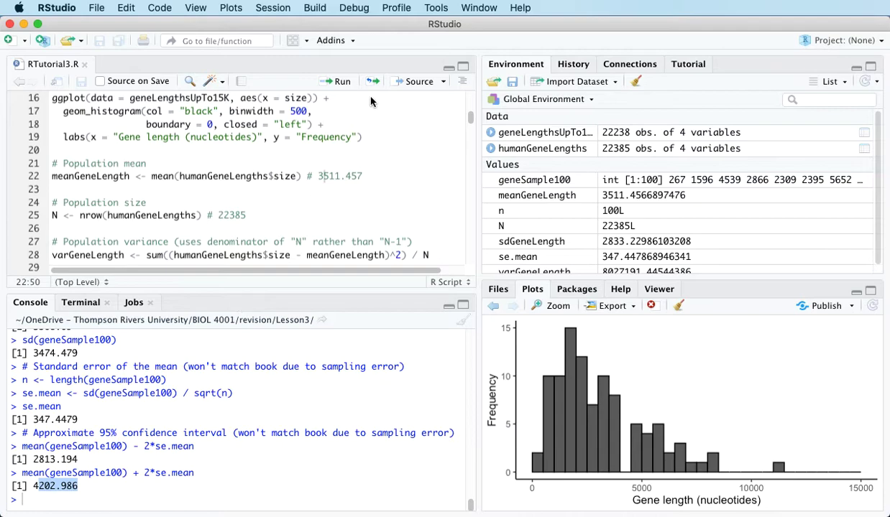
{"action": "left_click_drag", "start_coordinate": [318, 177], "coordinate": [364, 177]}
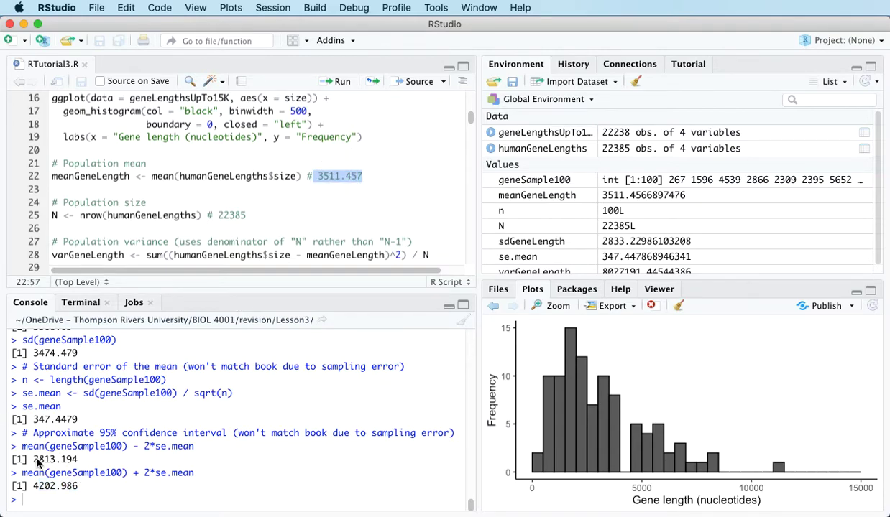
Highlight the lower and upper confidence limits of the latest sample in the console output.
{"action": "left_click_drag", "start_coordinate": [39, 459], "coordinate": [79, 459]}
{"action": "left_click_drag", "start_coordinate": [38, 488], "coordinate": [80, 487]}
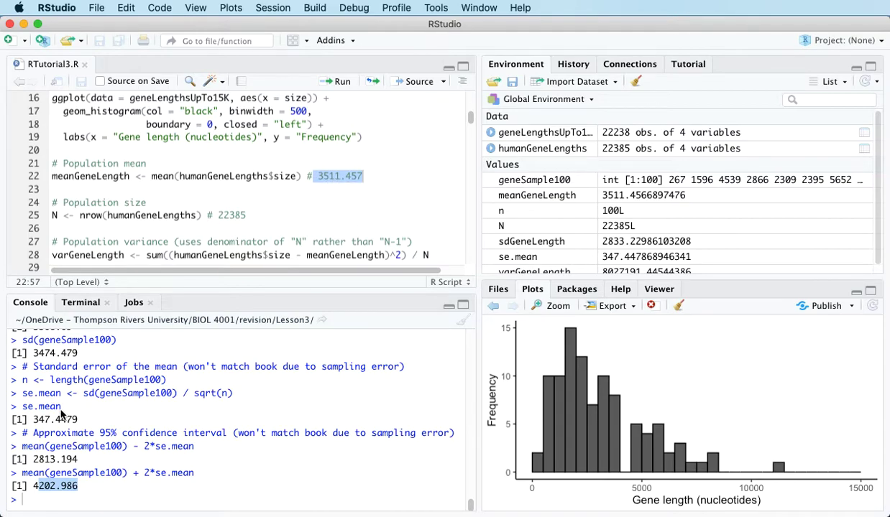
{"action": "left_click_drag", "start_coordinate": [33, 459], "coordinate": [77, 459]}
{"action": "left_click_drag", "start_coordinate": [44, 487], "coordinate": [100, 480]}
Find the previous sample's approximate 95% confidence limits in the console history and highlight them.
{"action": "scroll", "coordinate": [113, 471], "scroll_direction": "up", "scroll_amount": 5}
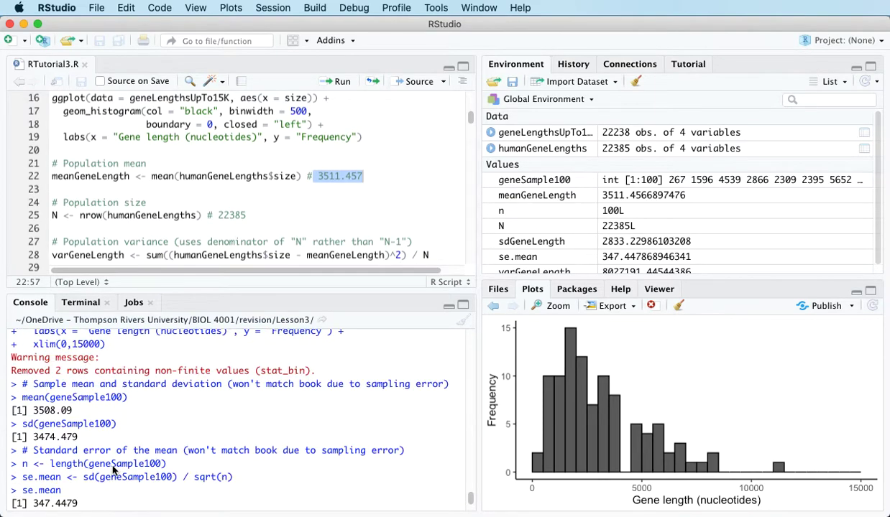
{"action": "scroll", "coordinate": [113, 470], "scroll_direction": "up", "scroll_amount": 3}
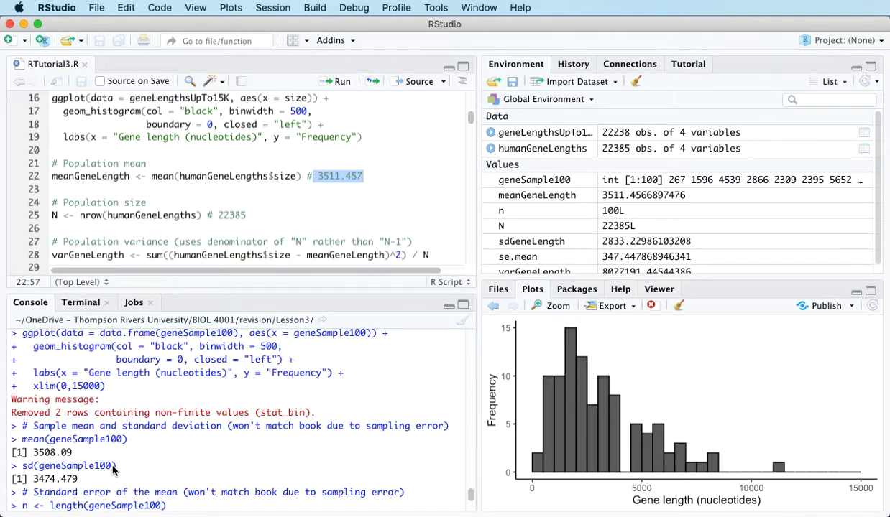
{"action": "scroll", "coordinate": [113, 470], "scroll_direction": "up", "scroll_amount": 3}
{"action": "scroll", "coordinate": [113, 471], "scroll_direction": "down", "scroll_amount": 15}
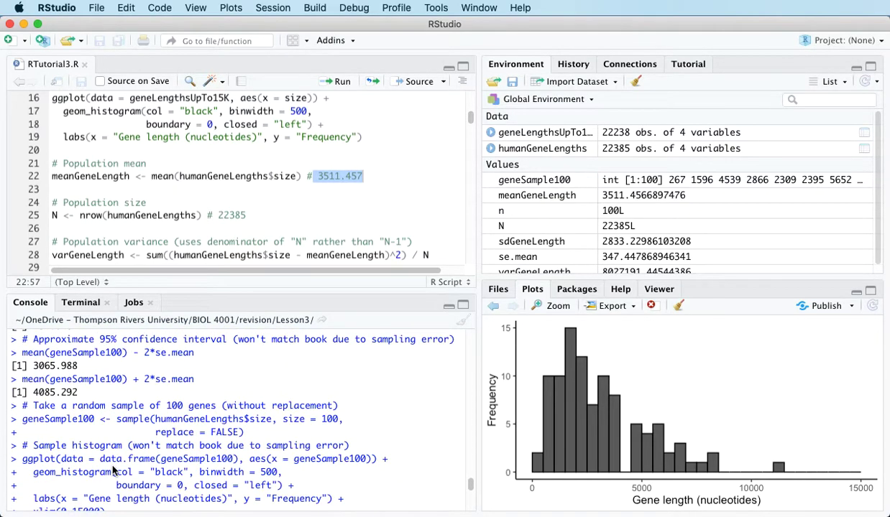
{"action": "scroll", "coordinate": [113, 471], "scroll_direction": "up", "scroll_amount": 5}
{"action": "left_click_drag", "start_coordinate": [33, 407], "coordinate": [78, 434]}
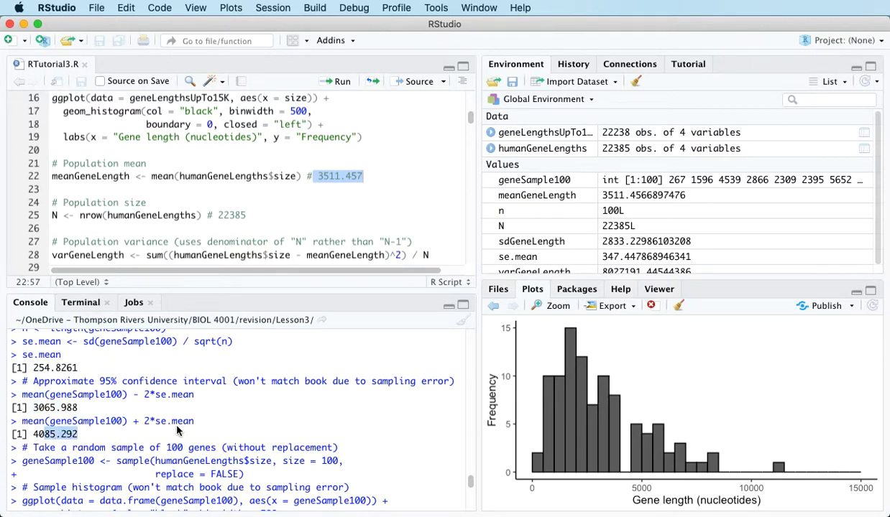
Go back one more sample in the console history and highlight its lower and upper confidence limits.
{"action": "scroll", "coordinate": [178, 430], "scroll_direction": "up", "scroll_amount": 5}
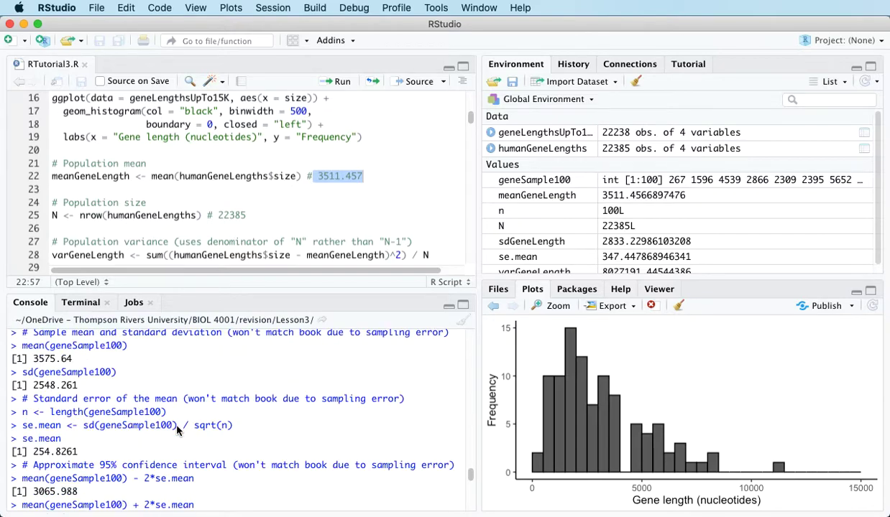
{"action": "scroll", "coordinate": [177, 430], "scroll_direction": "up", "scroll_amount": 15}
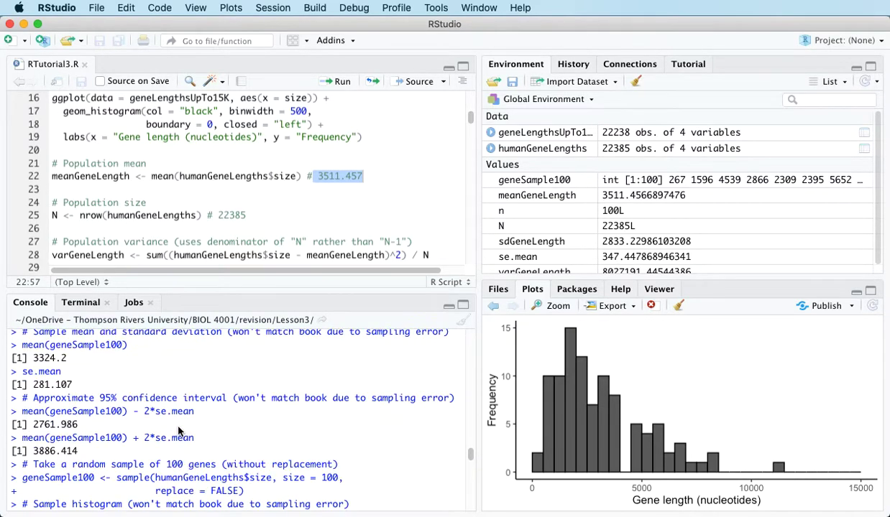
{"action": "double_click", "coordinate": [41, 427]}
{"action": "left_click_drag", "start_coordinate": [44, 452], "coordinate": [65, 453]}
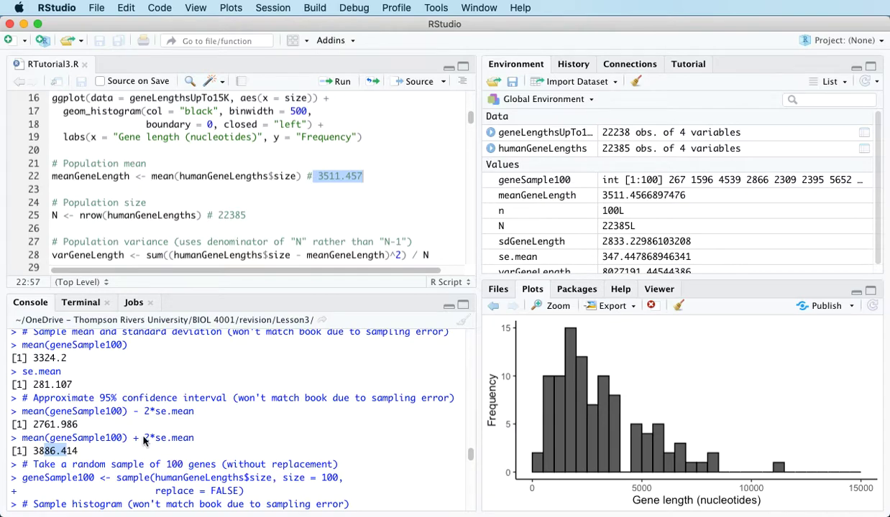
{"action": "left_click", "coordinate": [168, 414]}
Draw a fresh random sample of 100 genes into geneSample100 by rerunning line 34.
{"action": "scroll", "coordinate": [187, 199], "scroll_direction": "up", "scroll_amount": 3}
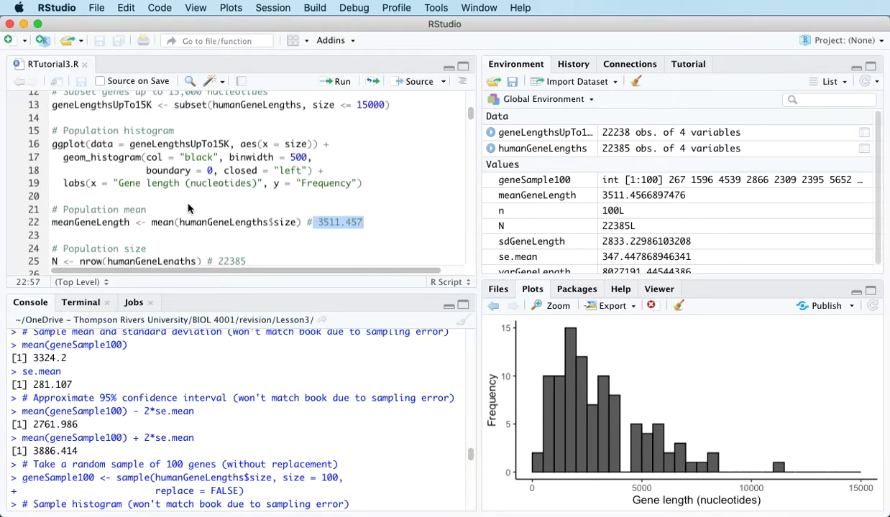
{"action": "scroll", "coordinate": [186, 200], "scroll_direction": "up", "scroll_amount": 5}
{"action": "scroll", "coordinate": [189, 208], "scroll_direction": "down", "scroll_amount": 3}
{"action": "scroll", "coordinate": [189, 207], "scroll_direction": "down", "scroll_amount": 7}
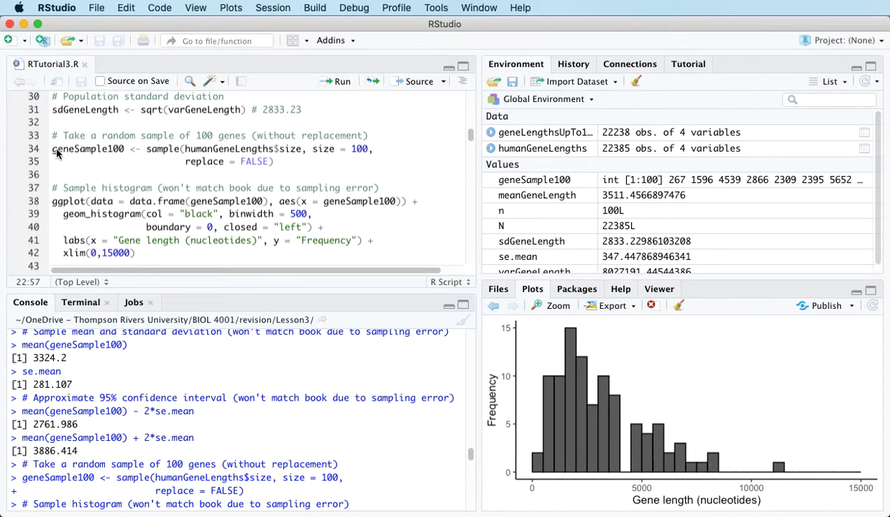
{"action": "left_click", "coordinate": [56, 150]}
{"action": "left_click", "coordinate": [343, 83]}
Skip the histogram code and rerun lines 44 to 50 for the new sample's mean, standard deviation and standard error.
{"action": "key", "text": "Down"}
{"action": "key", "text": "Down"}
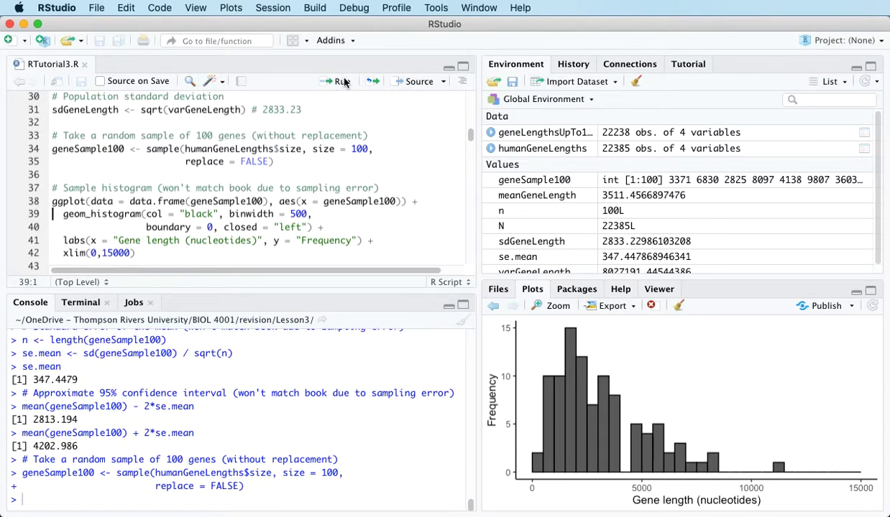
{"action": "key", "text": "Down"}
{"action": "key", "text": "Down"}
{"action": "key", "text": "Down"}
{"action": "key", "text": "Down"}
{"action": "key", "text": "Down"}
{"action": "key", "text": "Down"}
{"action": "key", "text": "Down"}
{"action": "key", "text": "Down"}
{"action": "key", "text": "Down"}
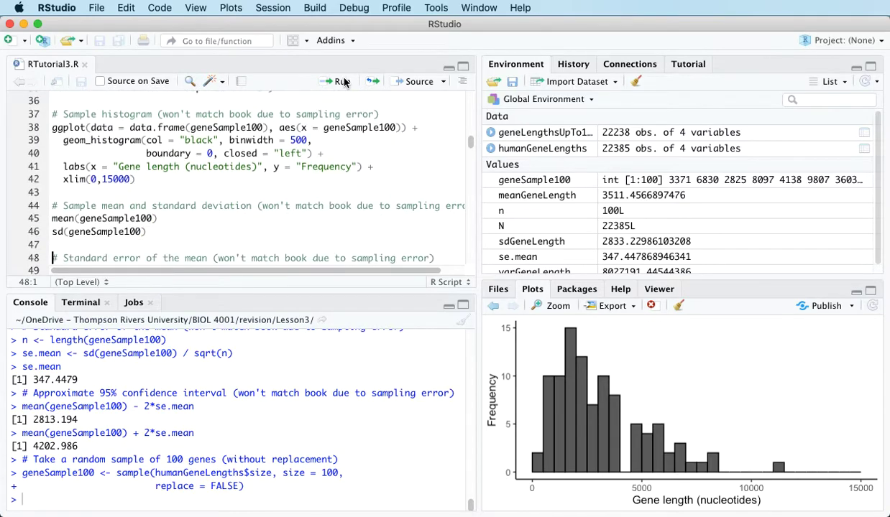
{"action": "key", "text": "Down"}
{"action": "key", "text": "Down"}
{"action": "key", "text": "Down"}
{"action": "key", "text": "End"}
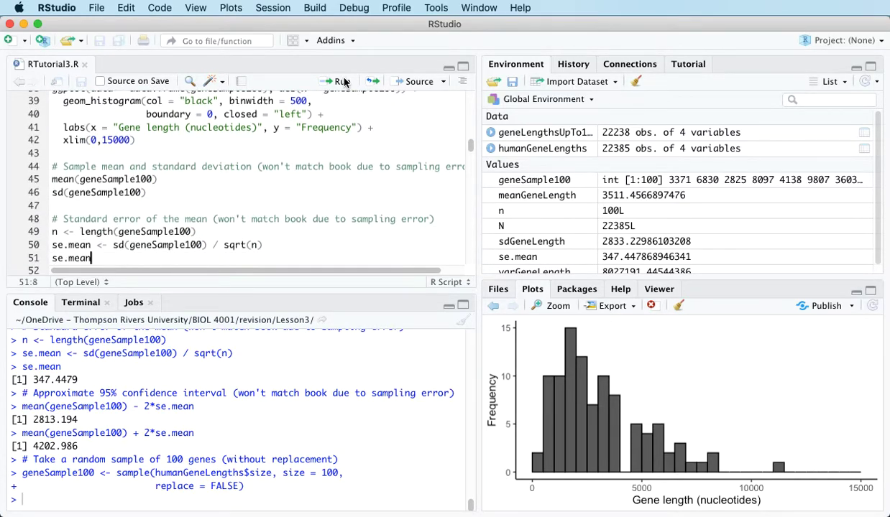
{"action": "key", "text": "Up"}
{"action": "key", "text": "Up"}
{"action": "key", "text": "Up"}
{"action": "key", "text": "Up"}
{"action": "key", "text": "Up"}
{"action": "key", "text": "Up"}
{"action": "key", "text": "Up"}
{"action": "left_click", "coordinate": [343, 83]}
{"action": "left_click", "coordinate": [343, 83]}
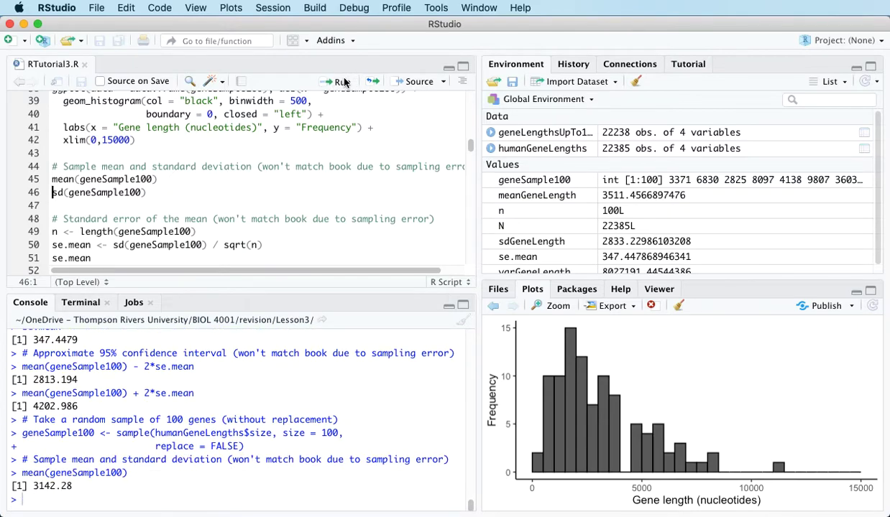
{"action": "left_click", "coordinate": [344, 83]}
{"action": "left_click", "coordinate": [343, 83]}
{"action": "left_click", "coordinate": [344, 83]}
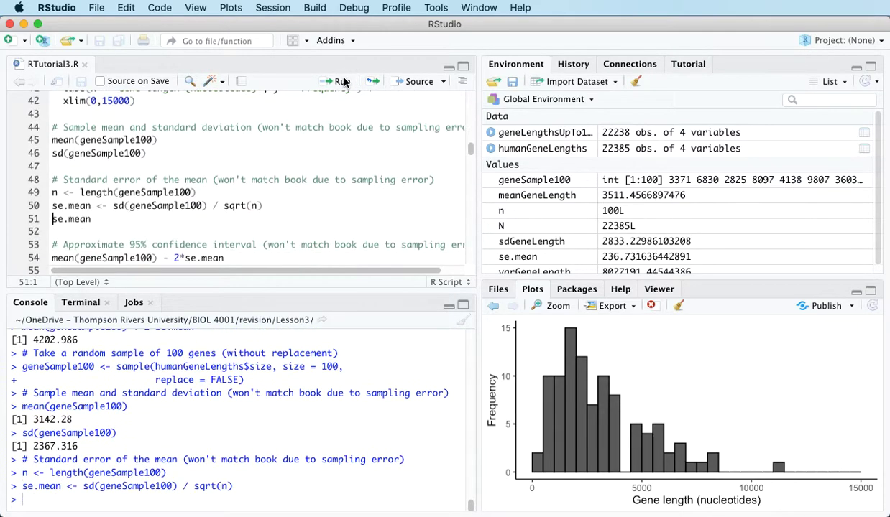
Rerun lines 54 and 55 to compute the new sample's approximate 95% confidence limits.
{"action": "key", "text": "Down"}
{"action": "key", "text": "Down"}
{"action": "key", "text": "Down"}
{"action": "left_click", "coordinate": [343, 83]}
{"action": "left_click", "coordinate": [343, 82]}
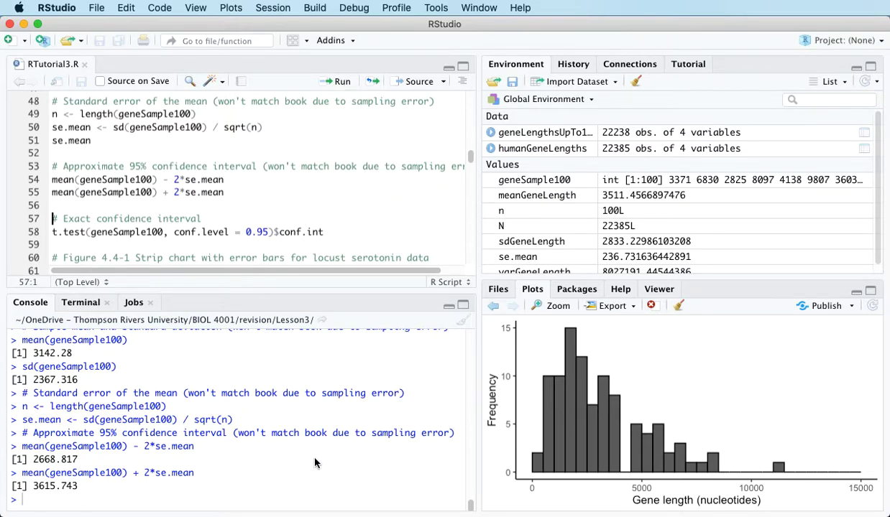
Compare the new confidence limits in the console with the population mean noted on line 22.
{"action": "scroll", "coordinate": [309, 446], "scroll_direction": "up", "scroll_amount": 5}
{"action": "scroll", "coordinate": [301, 388], "scroll_direction": "down", "scroll_amount": 5}
{"action": "scroll", "coordinate": [343, 192], "scroll_direction": "up", "scroll_amount": 4}
{"action": "scroll", "coordinate": [344, 209], "scroll_direction": "up", "scroll_amount": 8}
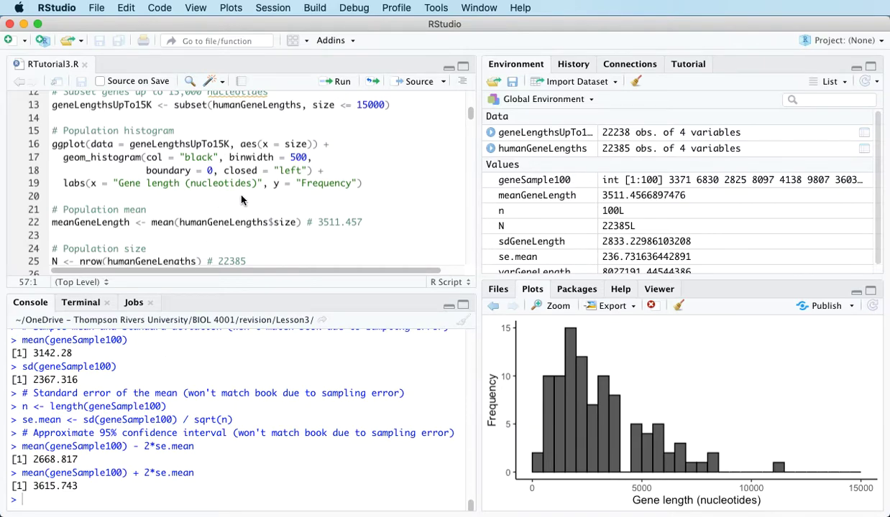
{"action": "scroll", "coordinate": [241, 200], "scroll_direction": "up", "scroll_amount": 2}
{"action": "scroll", "coordinate": [237, 202], "scroll_direction": "down", "scroll_amount": 6}
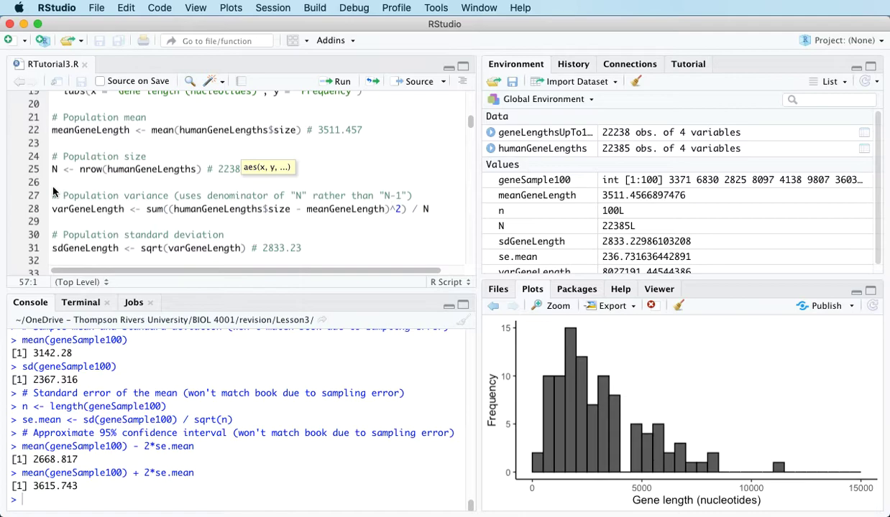
{"action": "scroll", "coordinate": [96, 177], "scroll_direction": "down", "scroll_amount": 2}
{"action": "scroll", "coordinate": [98, 179], "scroll_direction": "up", "scroll_amount": 5}
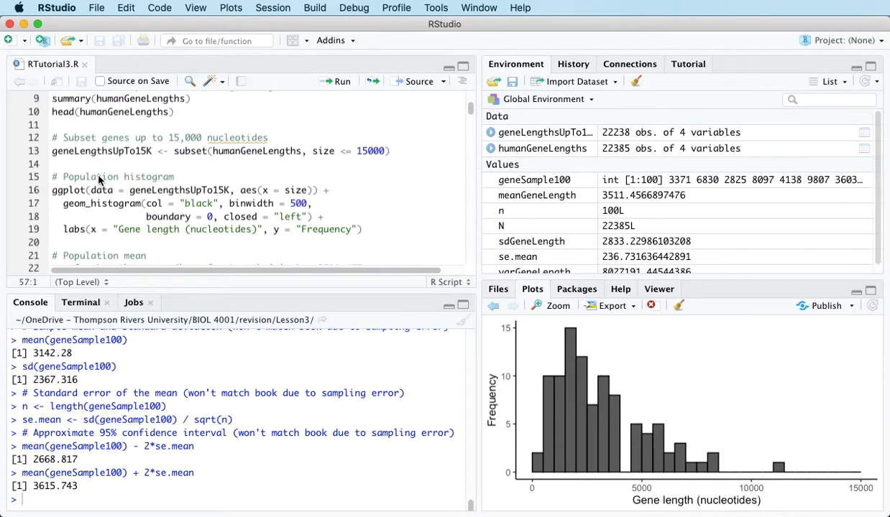
Select the script from the random sampling code through line 55 and run it as one block.
{"action": "left_click", "coordinate": [112, 151]}
{"action": "scroll", "coordinate": [142, 180], "scroll_direction": "down", "scroll_amount": 6}
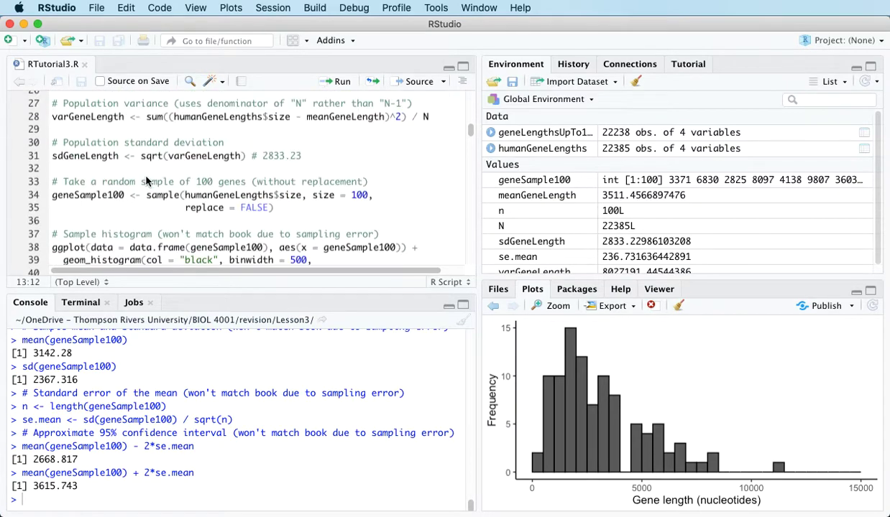
{"action": "scroll", "coordinate": [145, 179], "scroll_direction": "down", "scroll_amount": 1}
{"action": "left_click", "coordinate": [62, 143]}
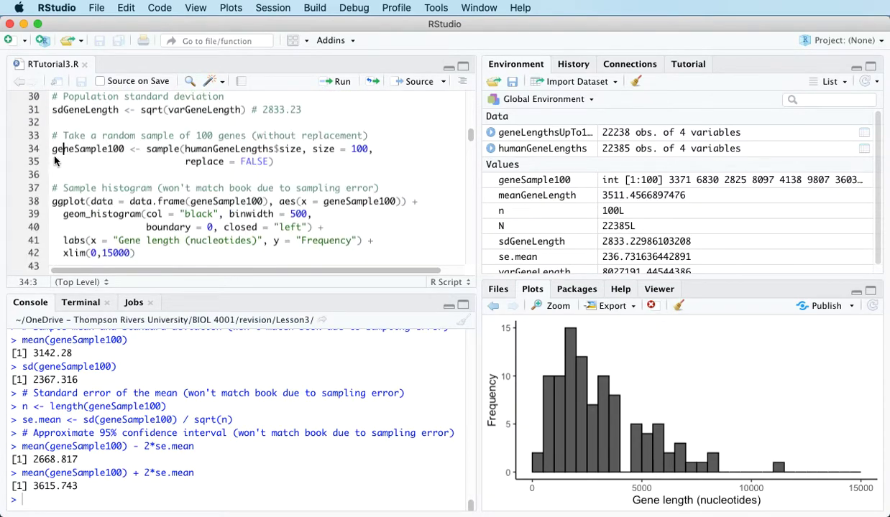
{"action": "scroll", "coordinate": [66, 162], "scroll_direction": "down", "scroll_amount": 1}
{"action": "mouse_move", "coordinate": [52, 103]}
{"action": "left_mouse_down"}
{"action": "mouse_move", "coordinate": [50, 288]}
{"action": "mouse_move", "coordinate": [61, 90]}
{"action": "mouse_move", "coordinate": [54, 207]}
{"action": "mouse_move", "coordinate": [51, 111]}
{"action": "left_mouse_up"}
{"action": "scroll", "coordinate": [140, 160], "scroll_direction": "up", "scroll_amount": 5}
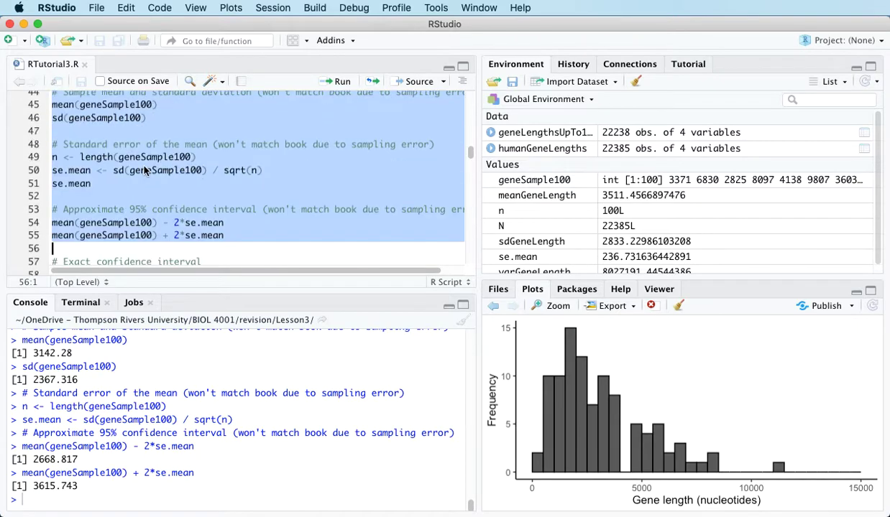
{"action": "left_click", "coordinate": [342, 84]}
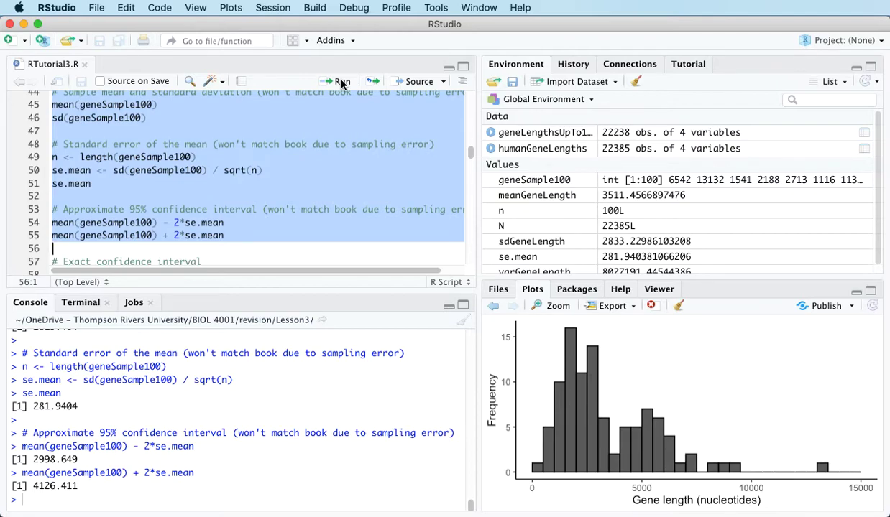
Rerun the selected block repeatedly to generate many new random samples, histograms and approximate 95% confidence intervals.
{"action": "left_click", "coordinate": [342, 84]}
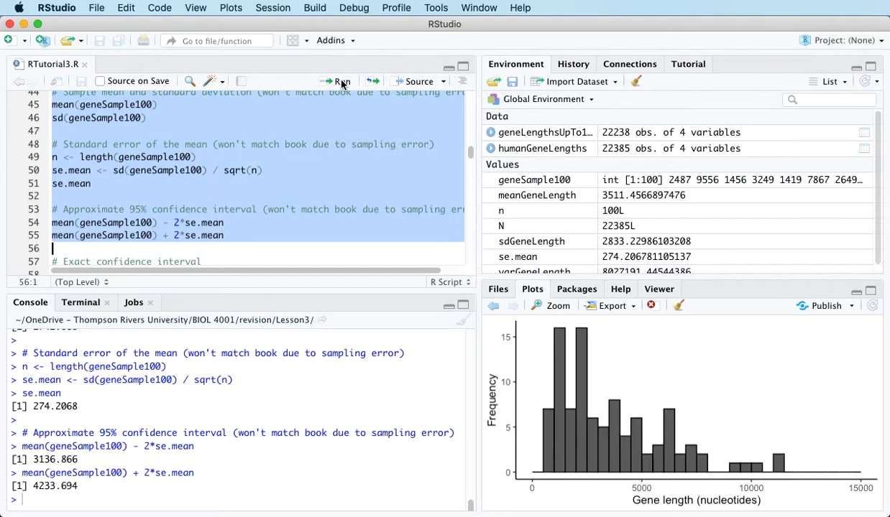
{"action": "left_click", "coordinate": [342, 84]}
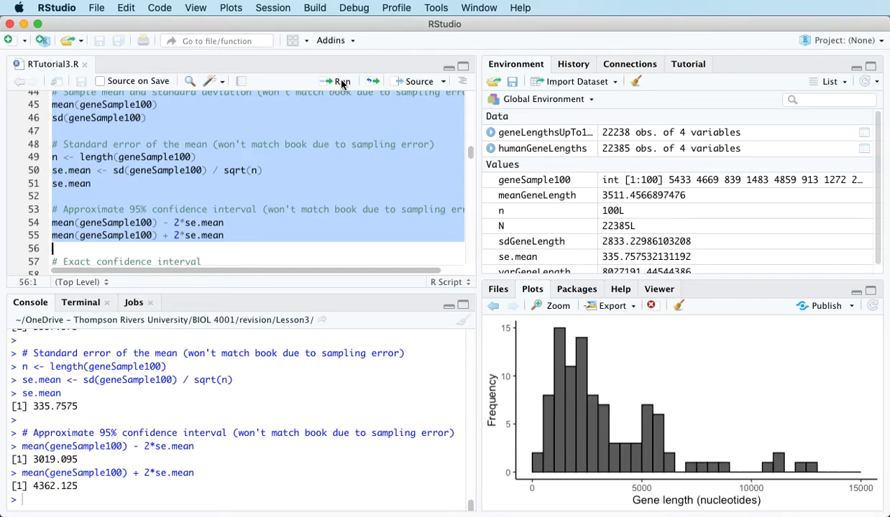
{"action": "left_click", "coordinate": [342, 84]}
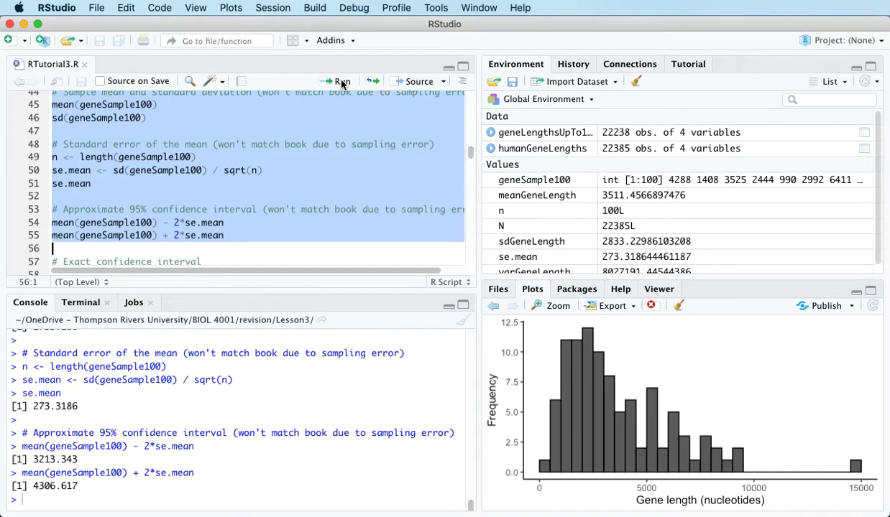
{"action": "left_click", "coordinate": [342, 84]}
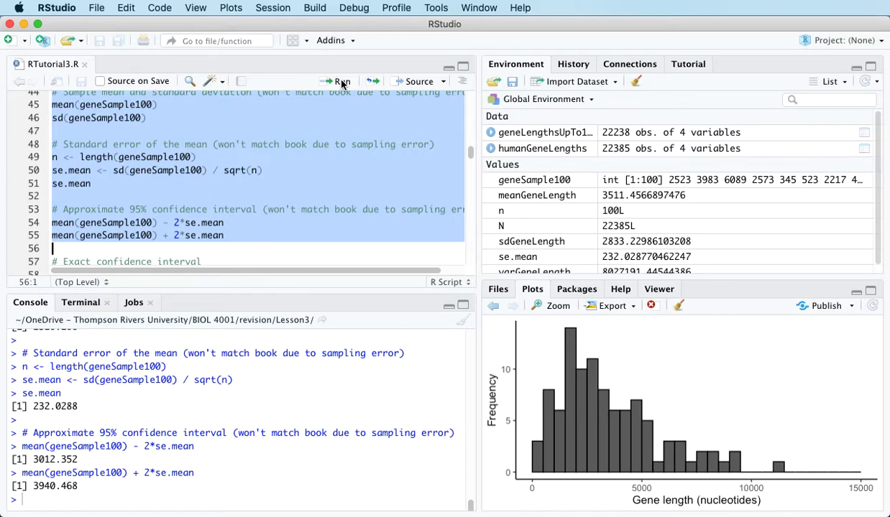
{"action": "left_click", "coordinate": [342, 84]}
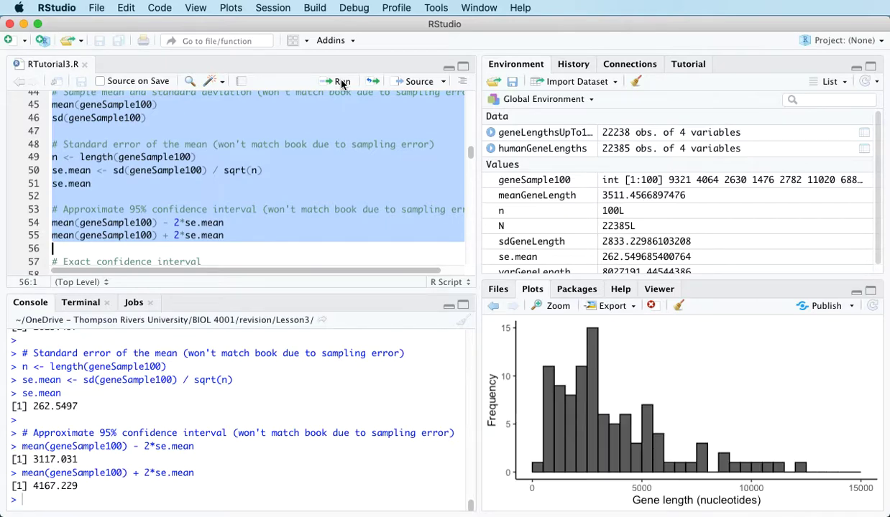
{"action": "left_click", "coordinate": [342, 84]}
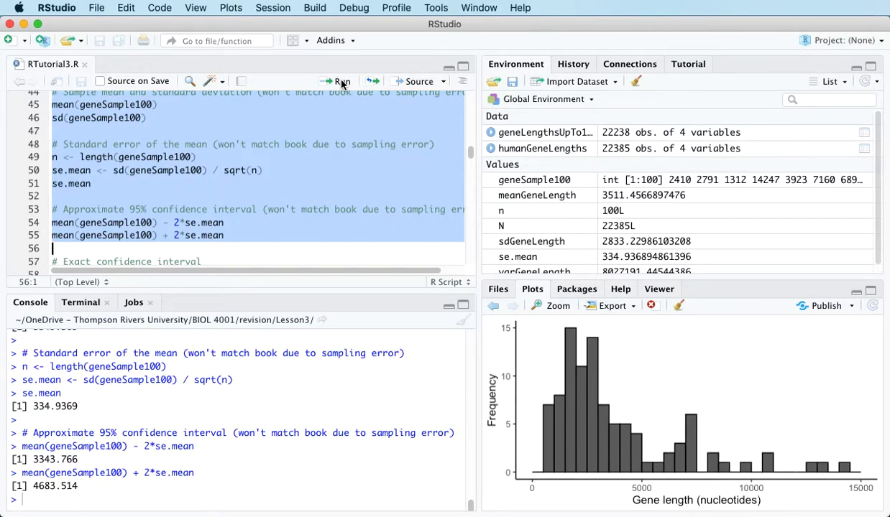
{"action": "left_click", "coordinate": [342, 84]}
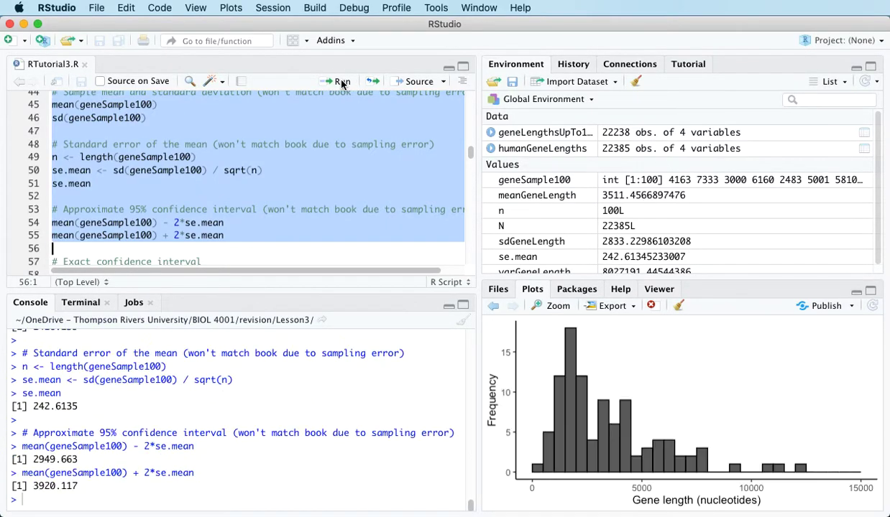
{"action": "left_click", "coordinate": [342, 84]}
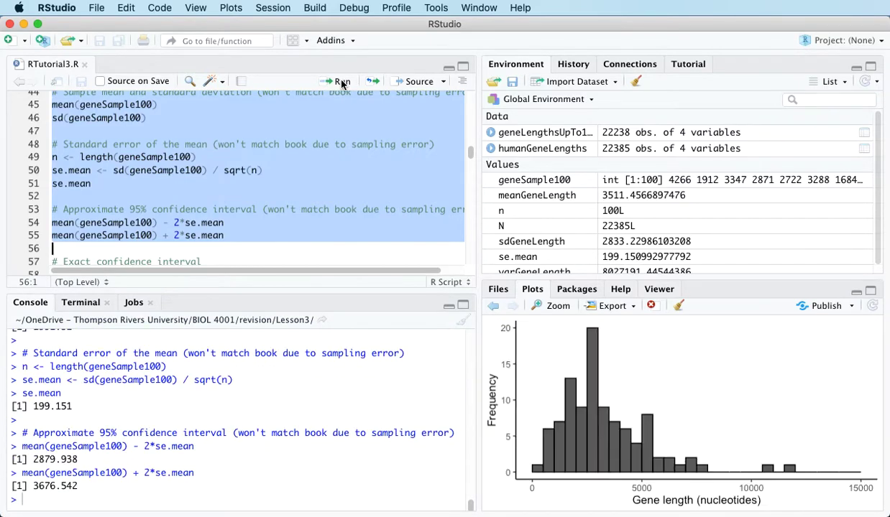
{"action": "left_click", "coordinate": [342, 84]}
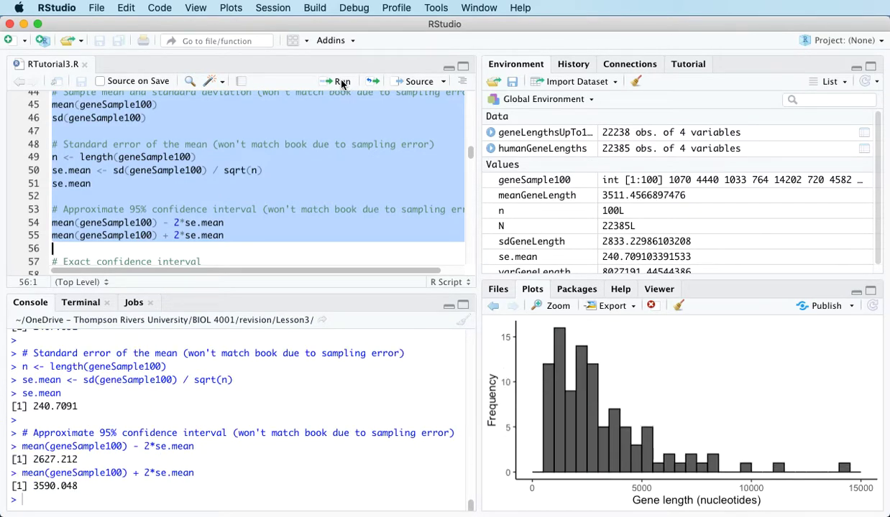
{"action": "left_click", "coordinate": [342, 85]}
{"action": "left_click", "coordinate": [342, 84]}
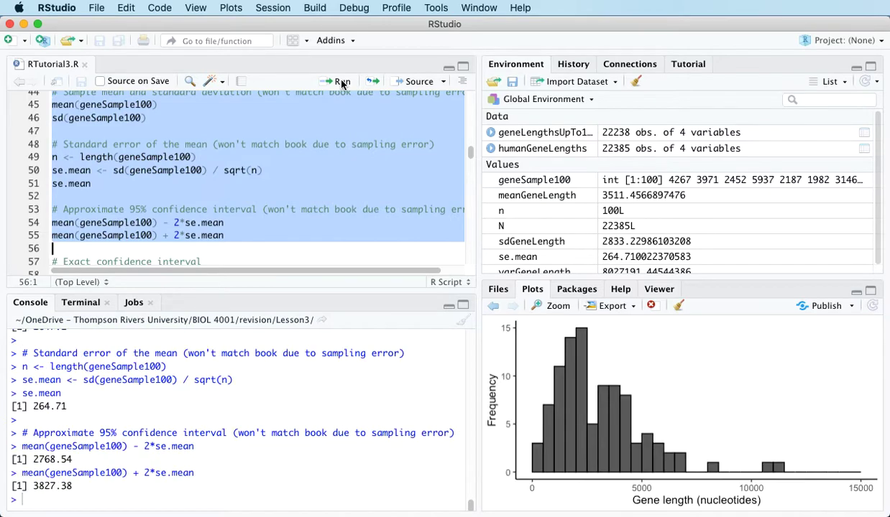
{"action": "left_click", "coordinate": [342, 84]}
{"action": "left_click", "coordinate": [342, 84]}
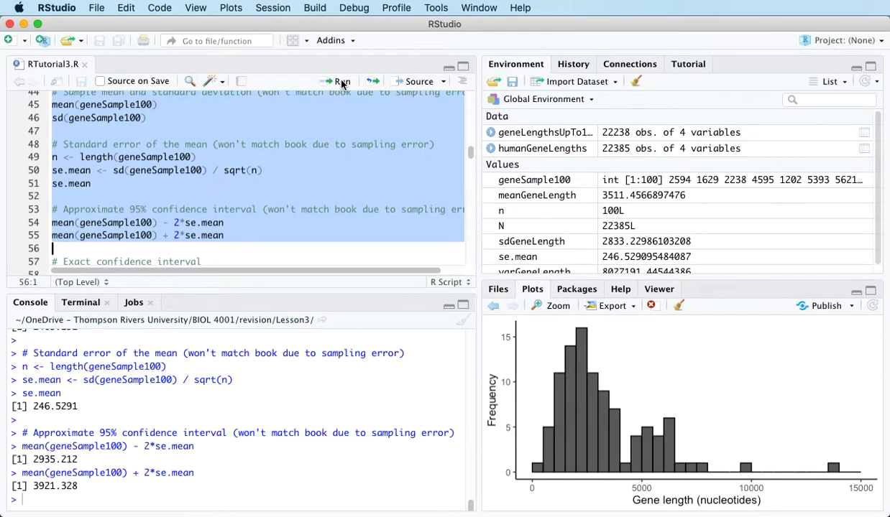
{"action": "left_click", "coordinate": [342, 84]}
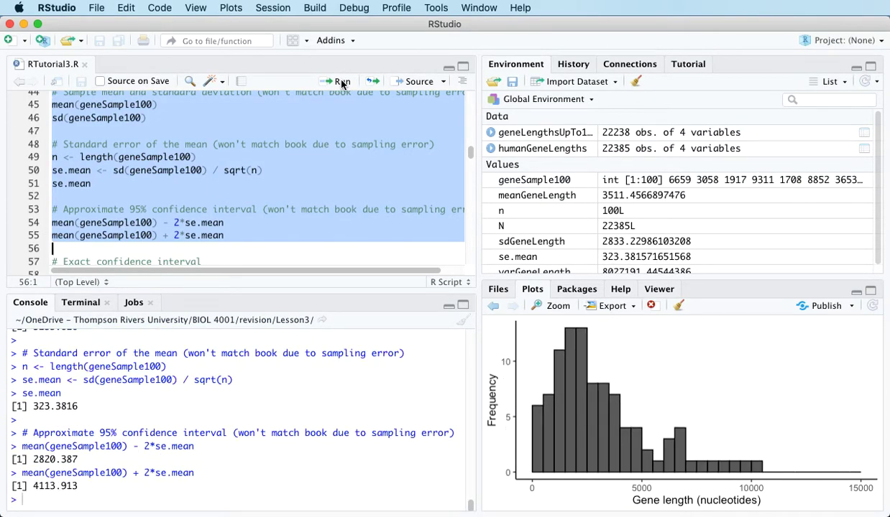
Run the selected sampling block seven more times to draw fresh 100-gene samples and recompute their approximate 95% confidence limits.
{"action": "left_click", "coordinate": [342, 84]}
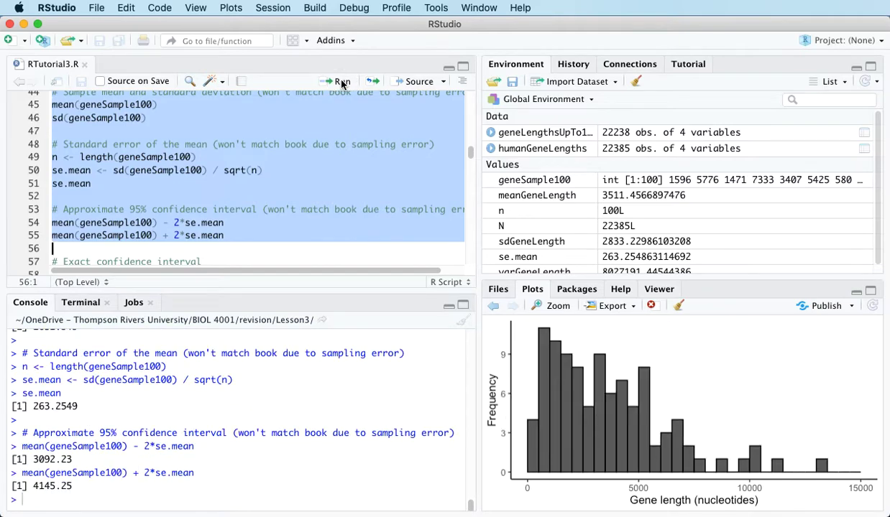
{"action": "left_click", "coordinate": [342, 84]}
{"action": "left_click", "coordinate": [342, 85]}
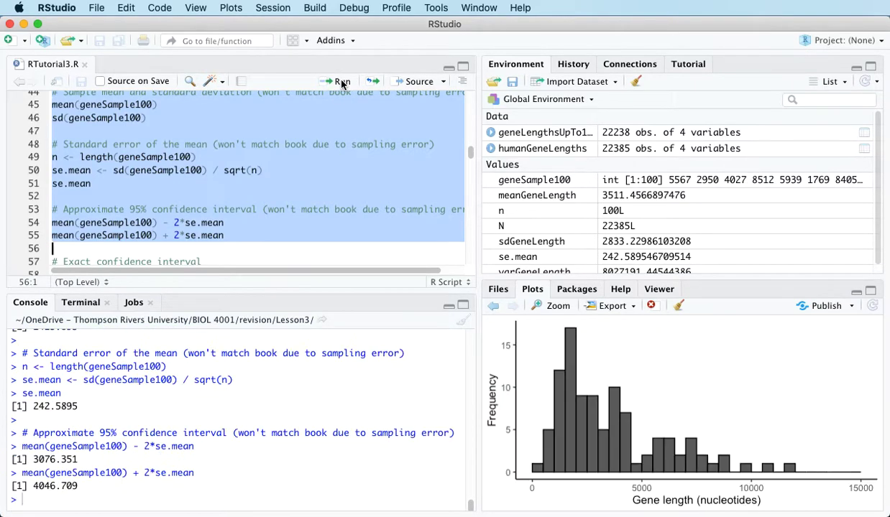
{"action": "left_click", "coordinate": [342, 84]}
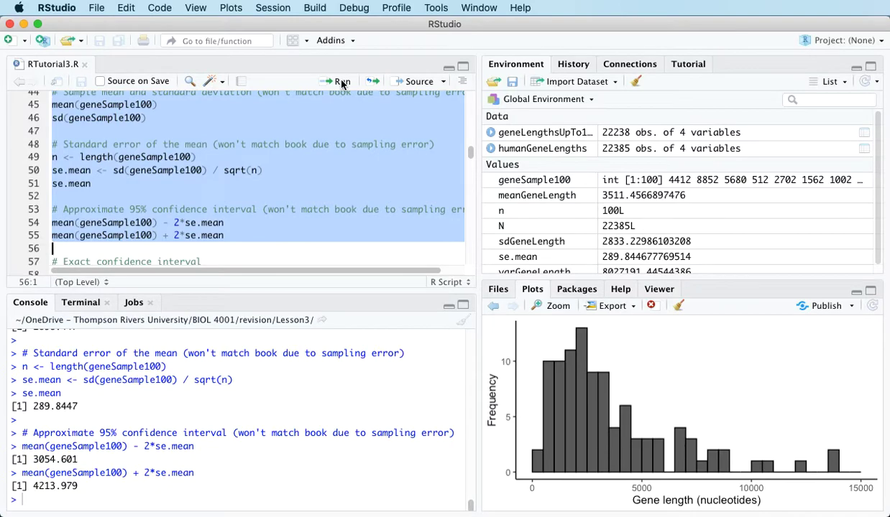
{"action": "left_click", "coordinate": [342, 84]}
{"action": "left_click", "coordinate": [342, 85]}
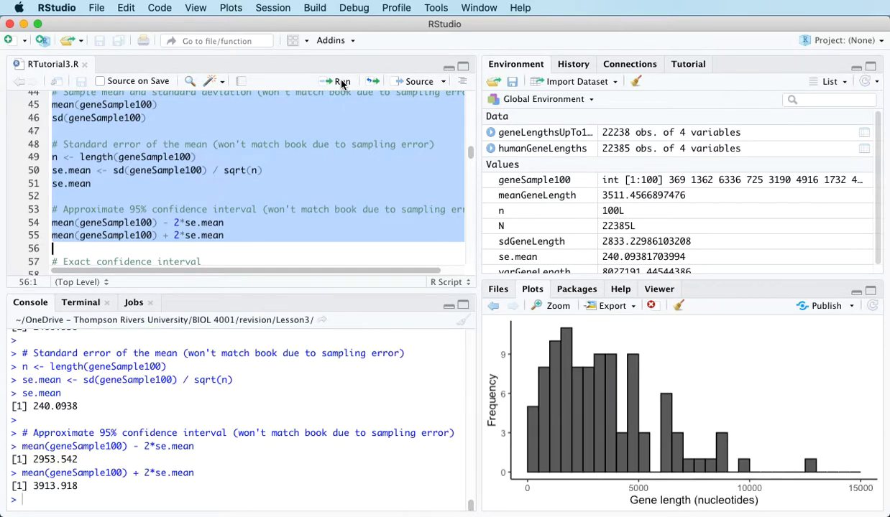
{"action": "left_click", "coordinate": [342, 84]}
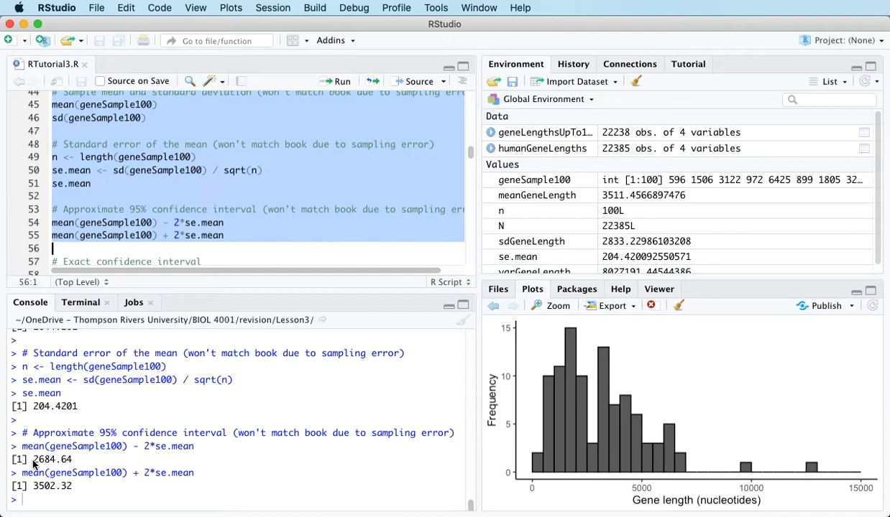
Examine the last sample's lower and upper approximate 95% confidence limits in the console against the population mean.
{"action": "left_click_drag", "start_coordinate": [33, 460], "coordinate": [80, 471]}
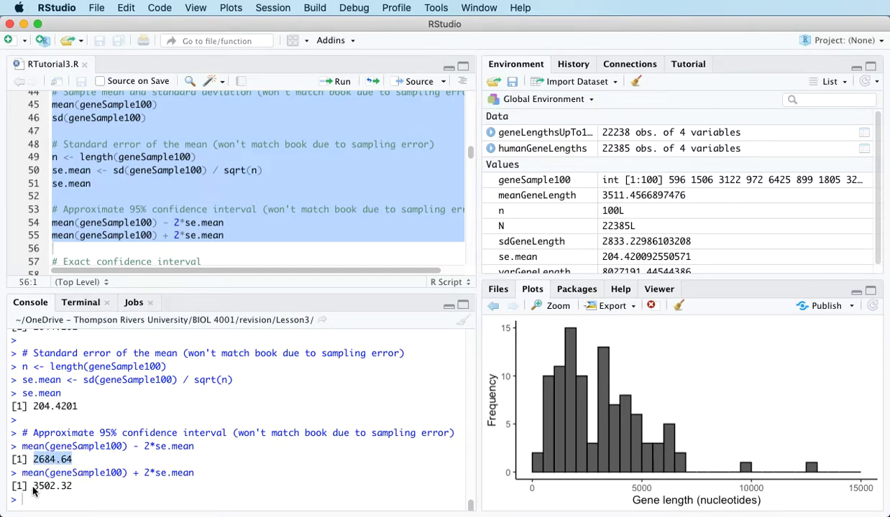
{"action": "left_click_drag", "start_coordinate": [33, 486], "coordinate": [133, 488]}
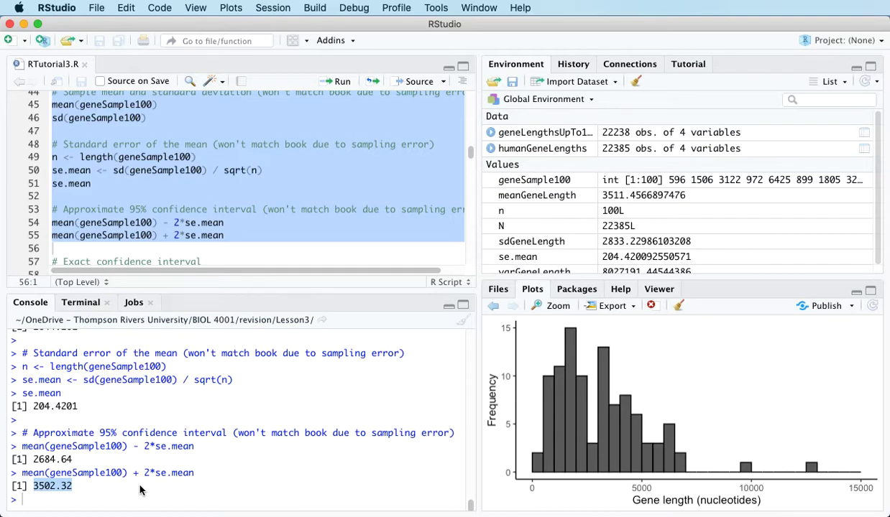
{"action": "left_click", "coordinate": [59, 503]}
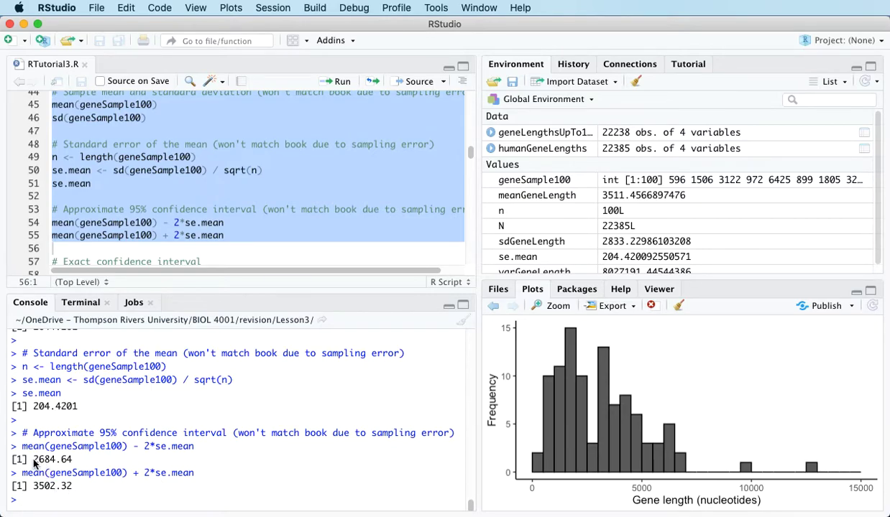
{"action": "left_click_drag", "start_coordinate": [33, 460], "coordinate": [84, 493]}
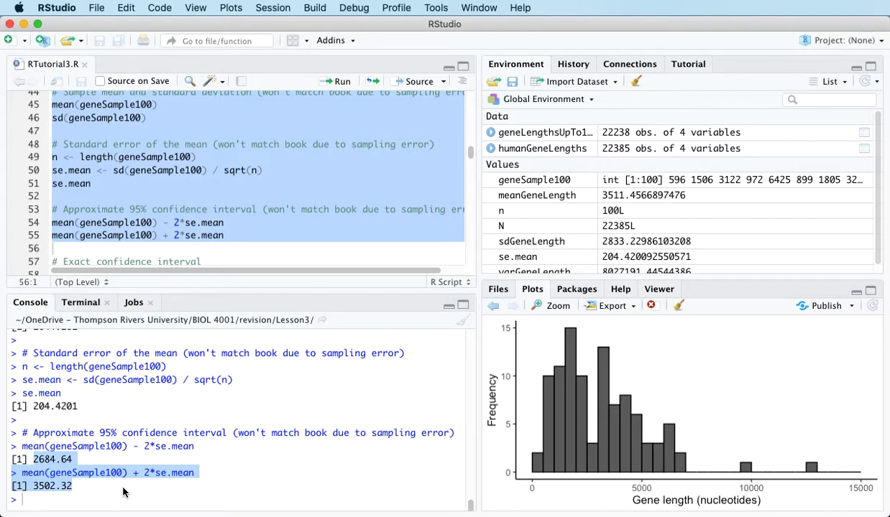
{"action": "left_click", "coordinate": [129, 491]}
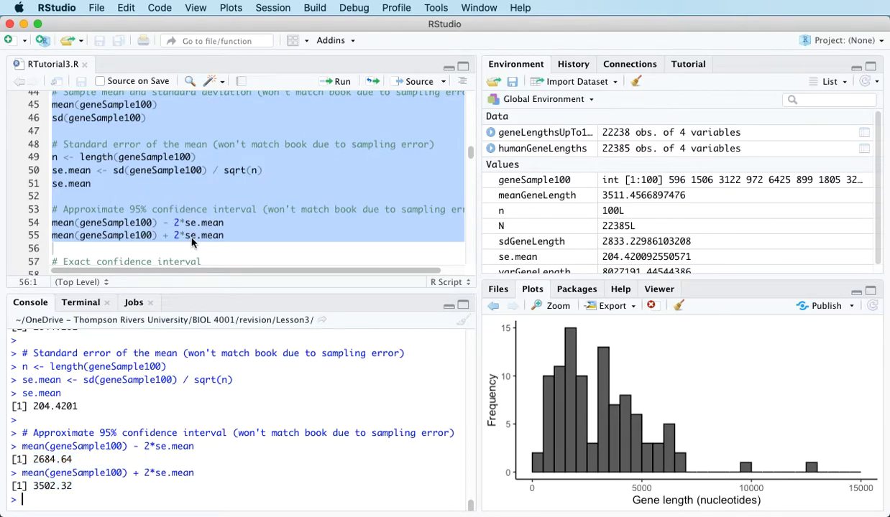
Review the approximate confidence interval code on lines 54 and 55, including the multiplier 2 applied to se.mean.
{"action": "left_click", "coordinate": [167, 237]}
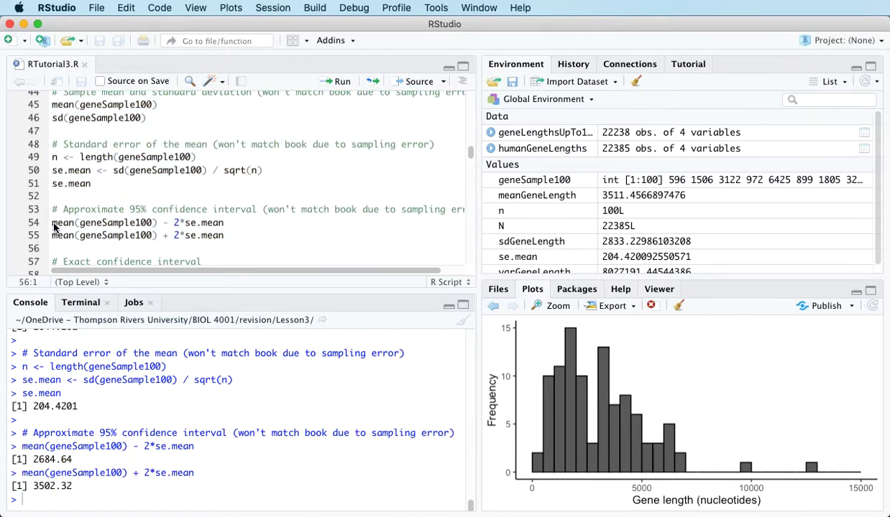
{"action": "left_click_drag", "start_coordinate": [53, 223], "coordinate": [85, 254]}
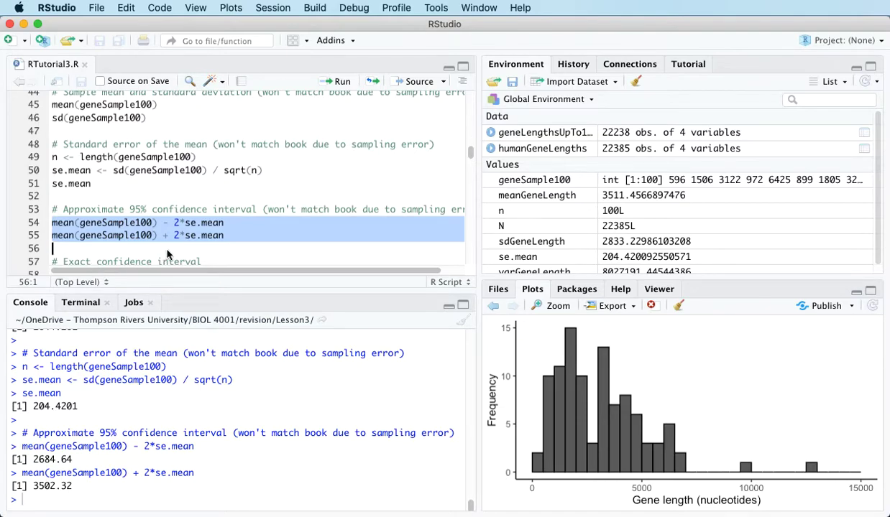
{"action": "left_click", "coordinate": [90, 210]}
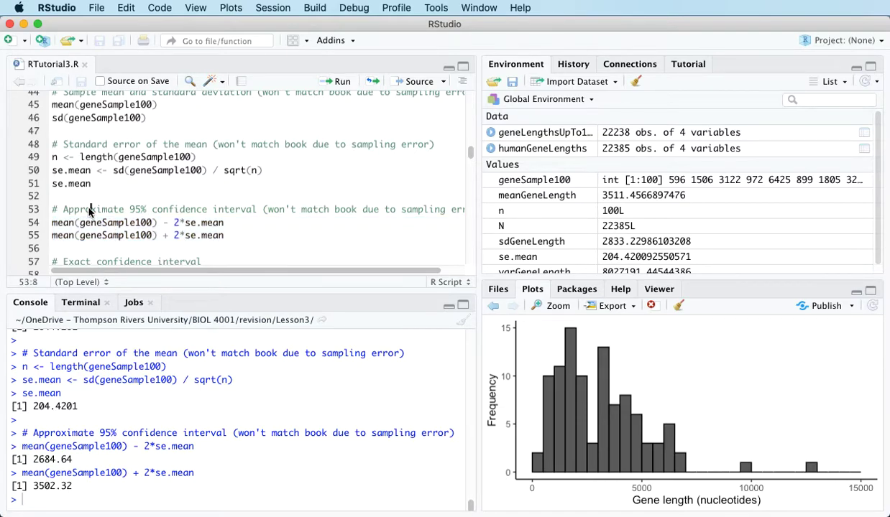
{"action": "left_click_drag", "start_coordinate": [63, 209], "coordinate": [179, 240]}
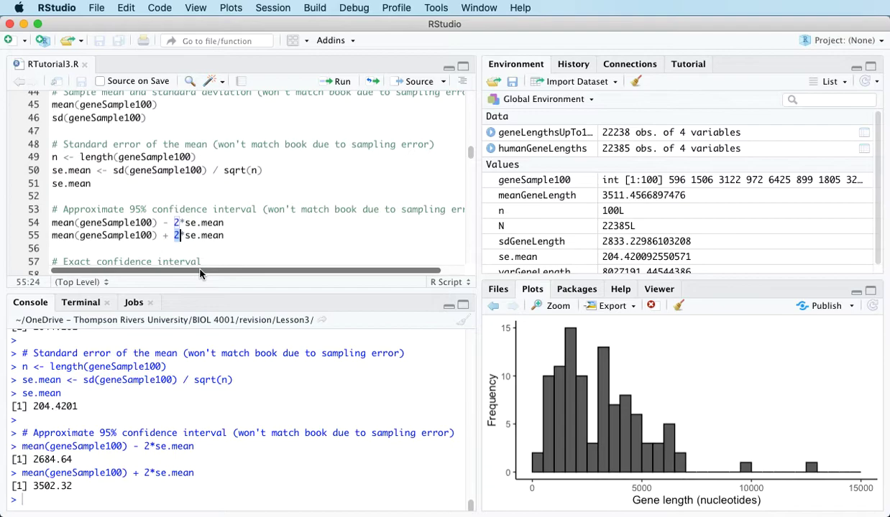
{"action": "left_click", "coordinate": [149, 250]}
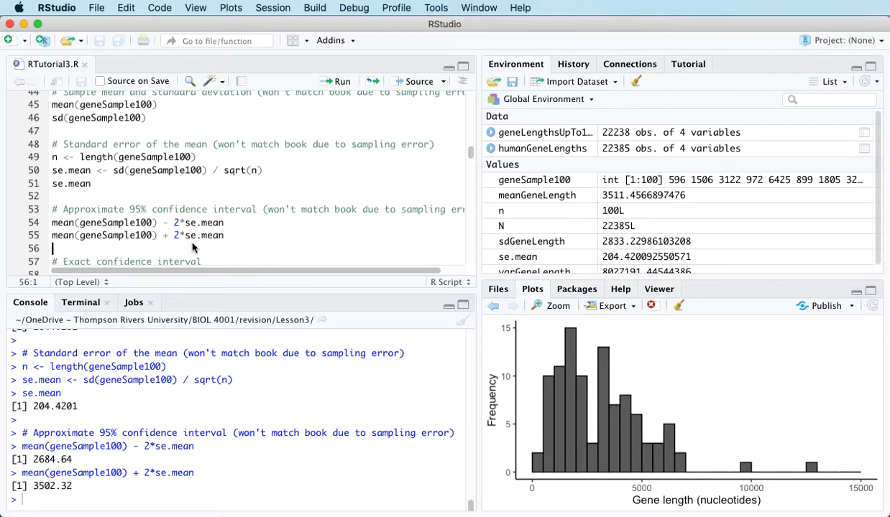
Run the t.test line on geneSample100 with conf.level = 0.95 to compute the exact confidence interval.
{"action": "scroll", "coordinate": [189, 240], "scroll_direction": "down", "scroll_amount": 3}
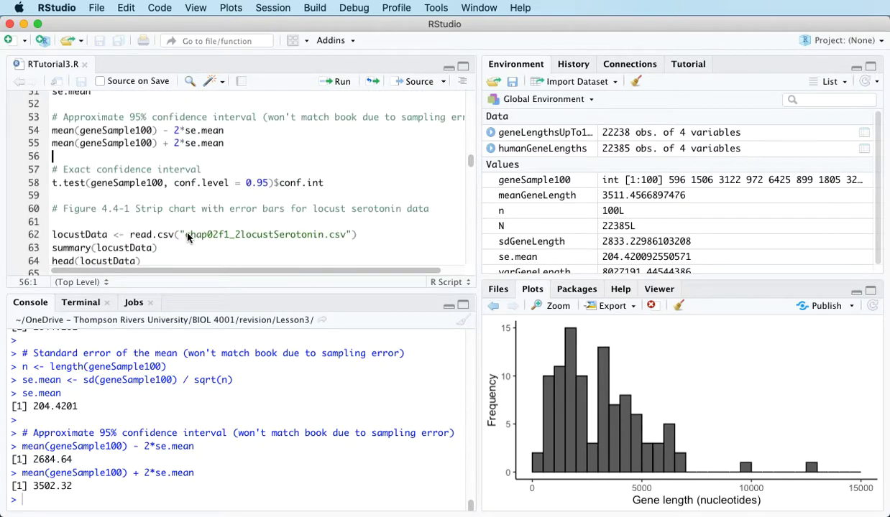
{"action": "left_click", "coordinate": [52, 181]}
{"action": "left_click", "coordinate": [173, 132]}
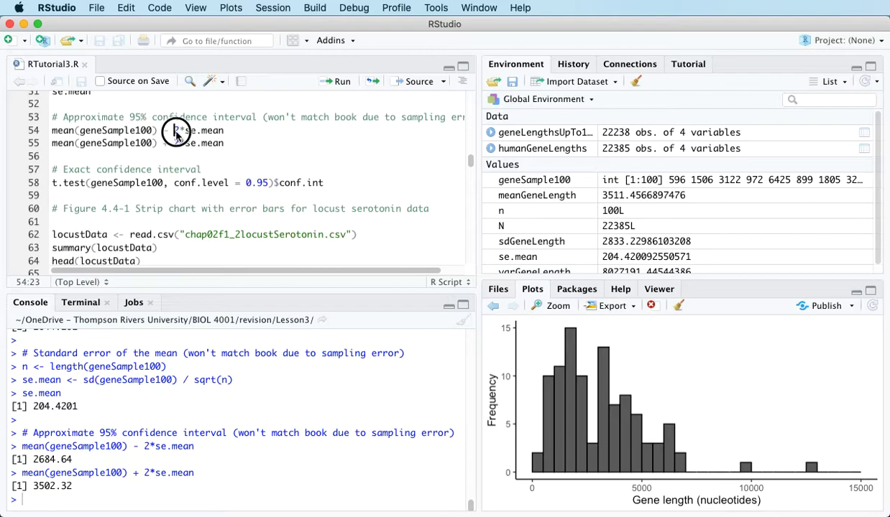
{"action": "left_click", "coordinate": [178, 143]}
{"action": "double_click", "coordinate": [178, 143]}
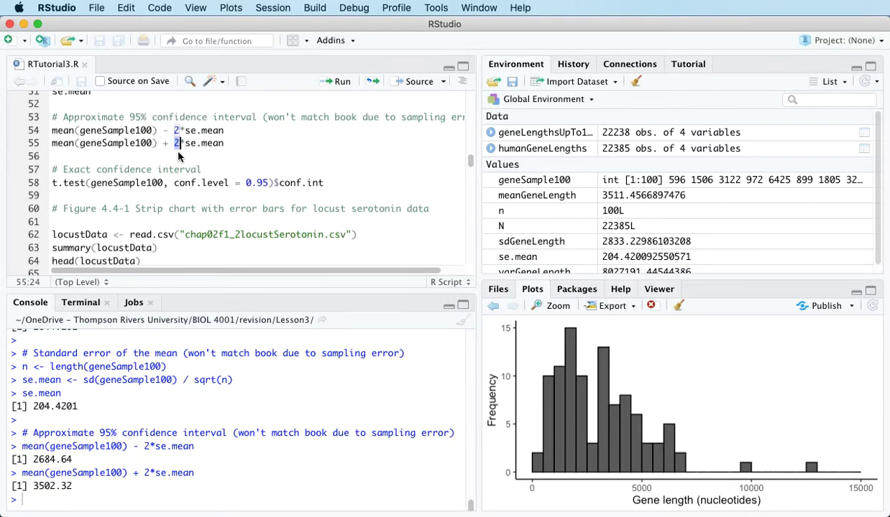
{"action": "left_click", "coordinate": [53, 183]}
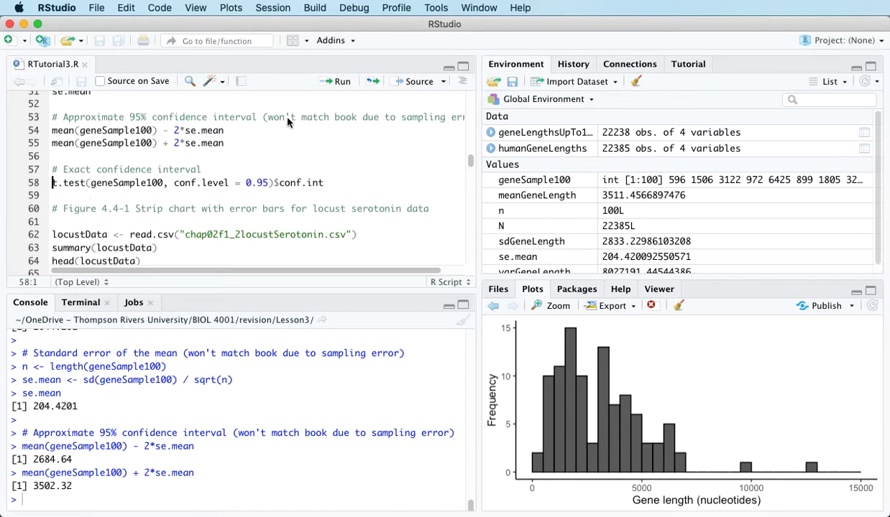
{"action": "left_click", "coordinate": [342, 82]}
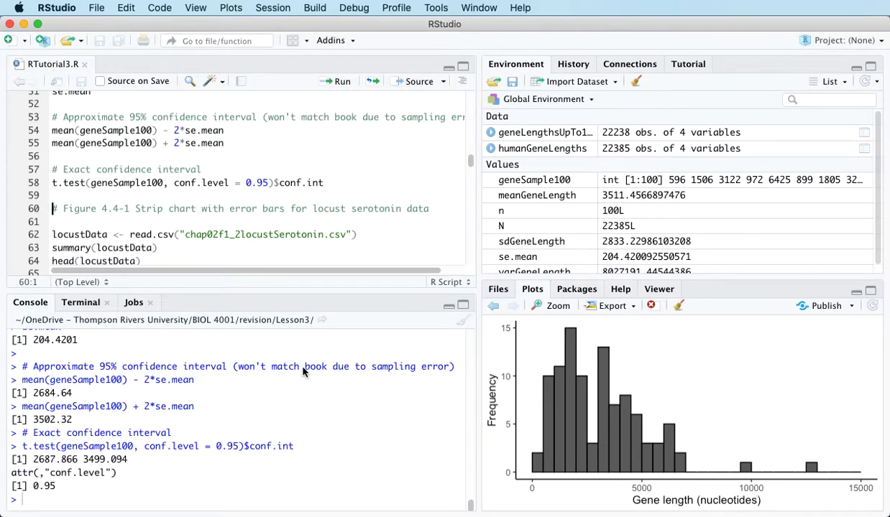
Compare the exact confidence limits with the approximate ones in the console, and line 58 with lines 54 and 55 in the script.
{"action": "left_click_drag", "start_coordinate": [33, 460], "coordinate": [142, 476]}
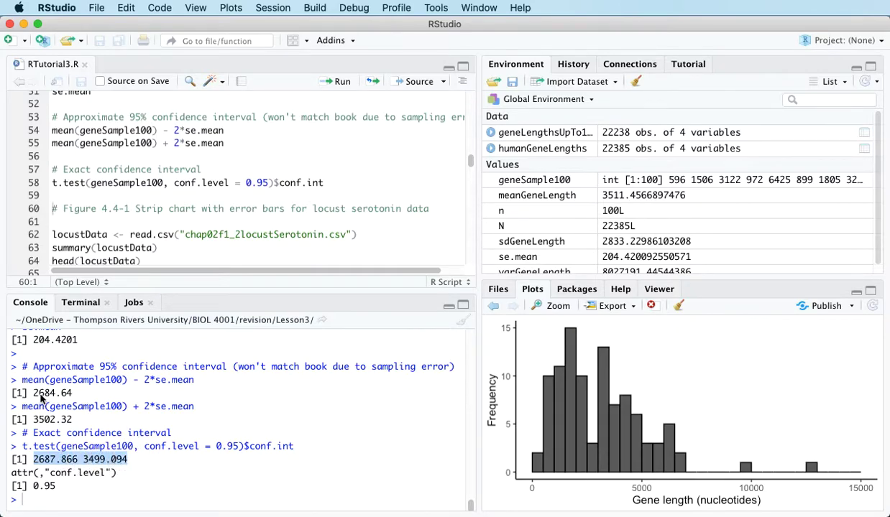
{"action": "left_click_drag", "start_coordinate": [33, 393], "coordinate": [72, 424]}
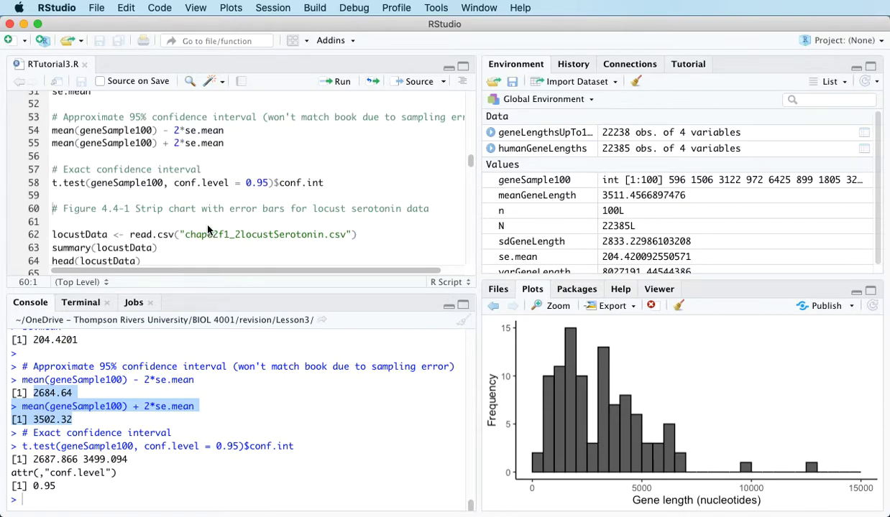
{"action": "left_click_drag", "start_coordinate": [53, 131], "coordinate": [57, 159]}
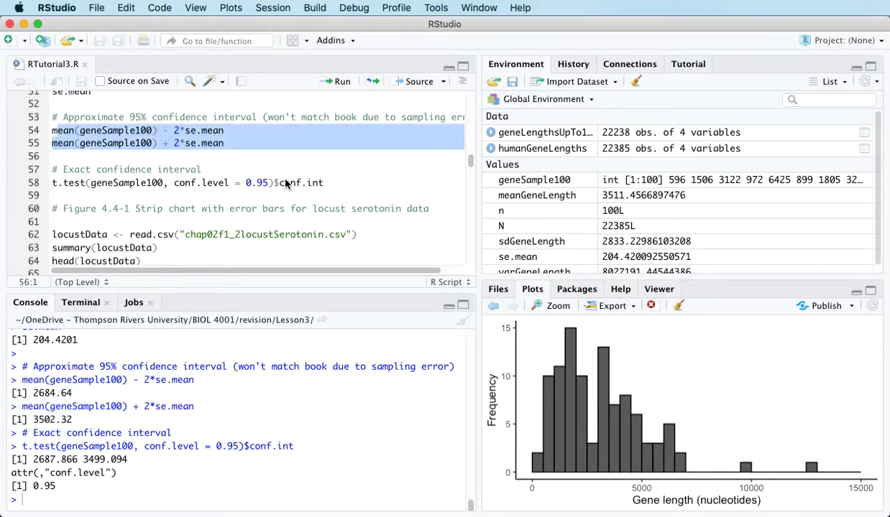
{"action": "left_click", "coordinate": [104, 191]}
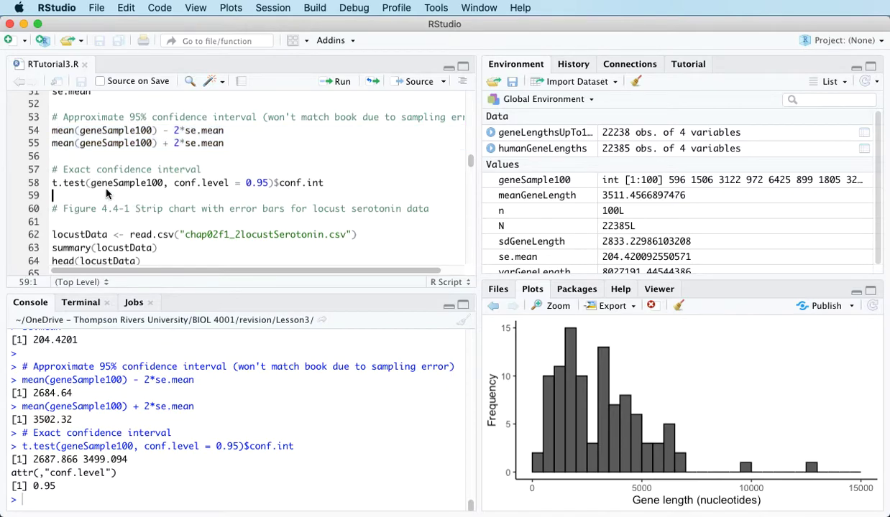
{"action": "left_click", "coordinate": [54, 184]}
{"action": "left_click_drag", "start_coordinate": [54, 186], "coordinate": [51, 202]}
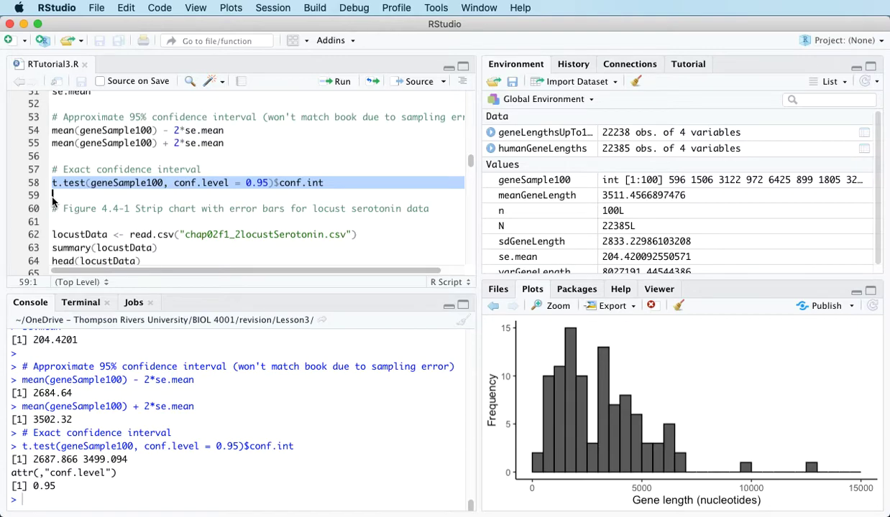
{"action": "left_click_drag", "start_coordinate": [52, 129], "coordinate": [46, 154]}
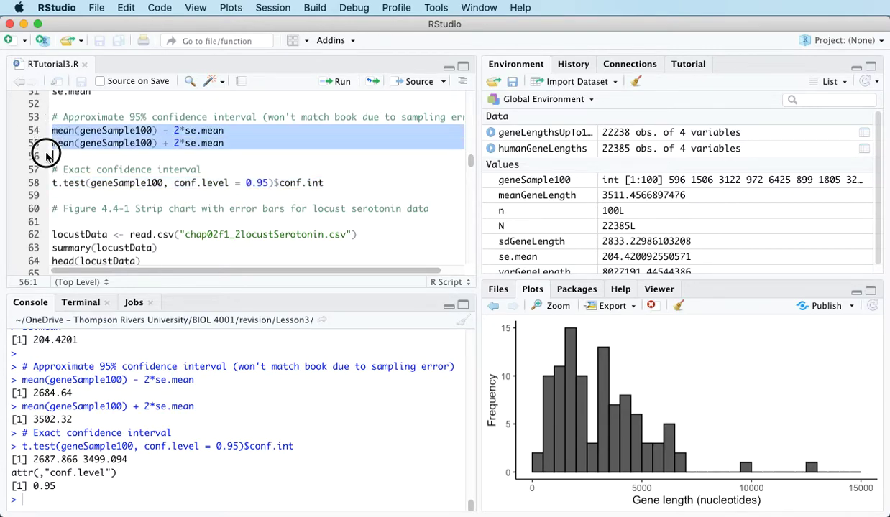
{"action": "left_click", "coordinate": [244, 194]}
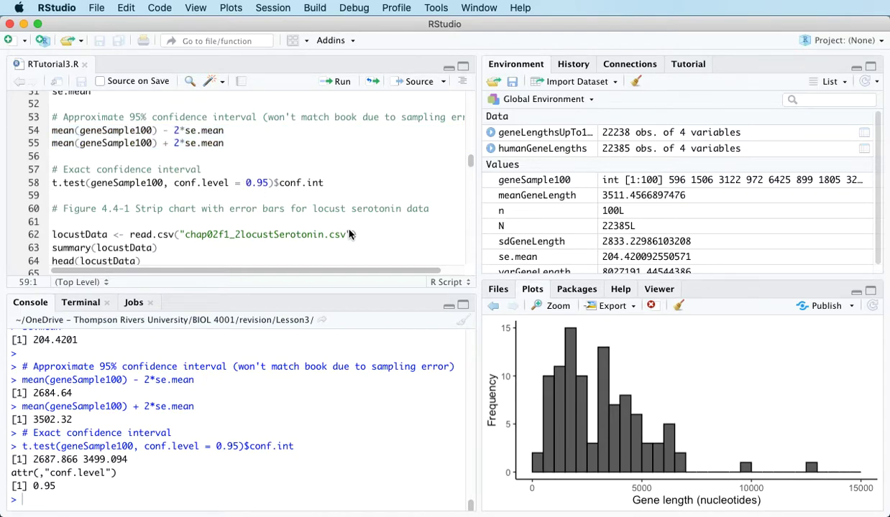